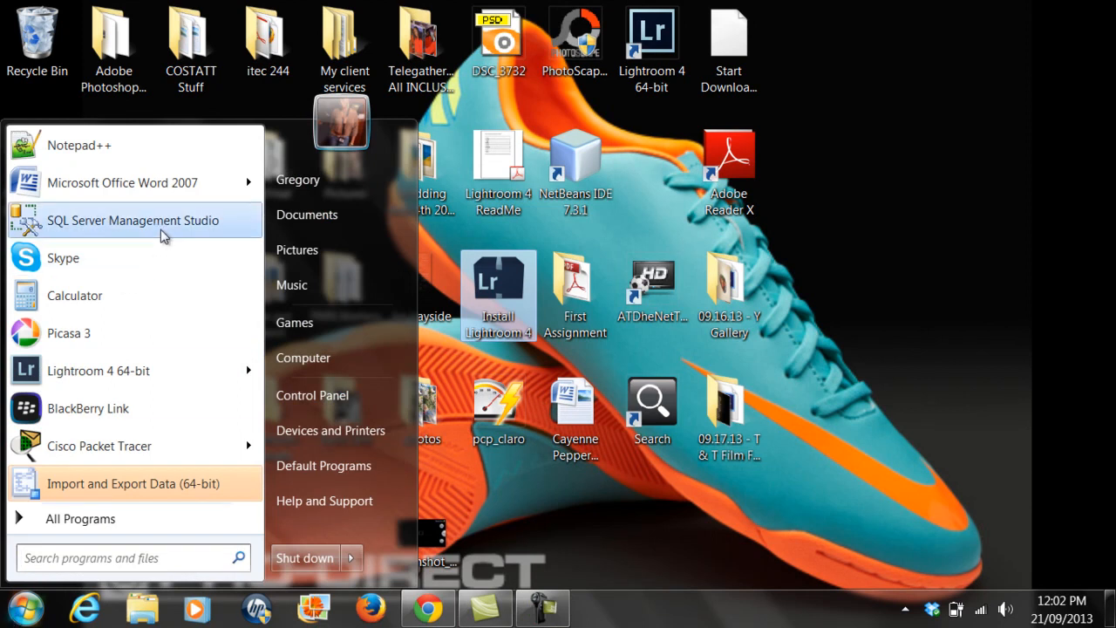
# Open SQL Server Management Studio and connect to the local SQLEXPRESS Database Engine with Windows Authentication
pyautogui.click(132, 221)
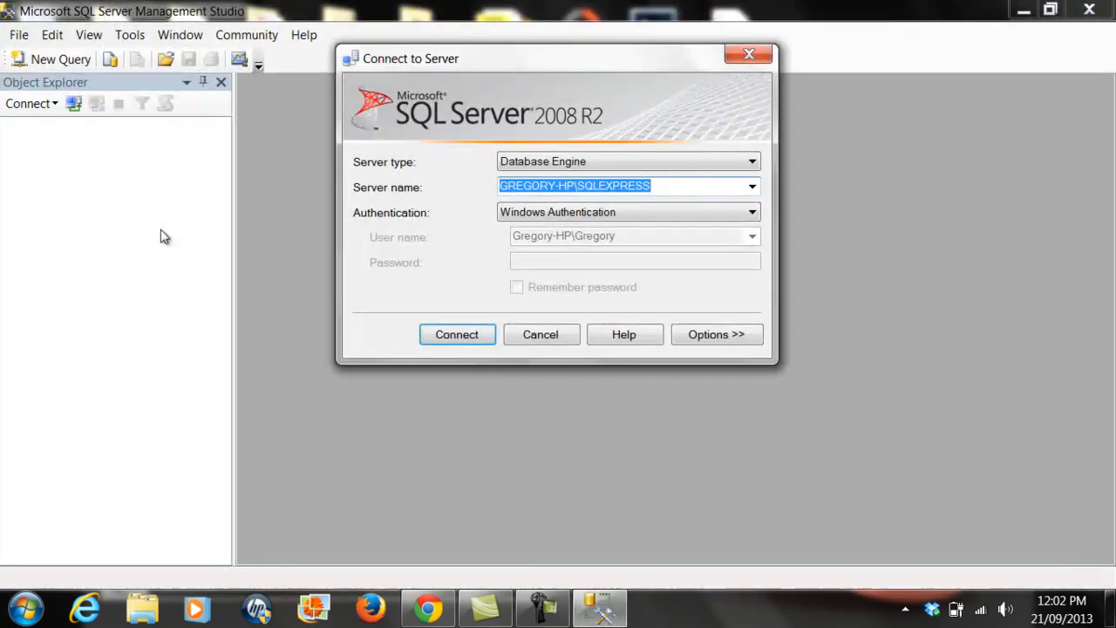
pyautogui.rightClick(523, 193)
pyautogui.click(564, 247)
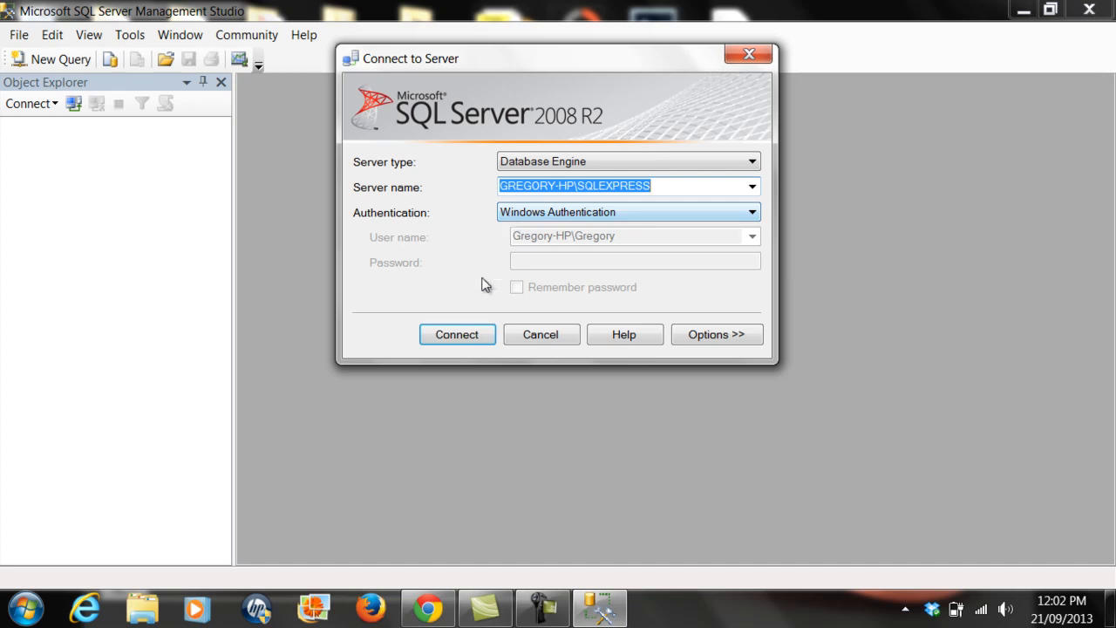
pyautogui.click(457, 334)
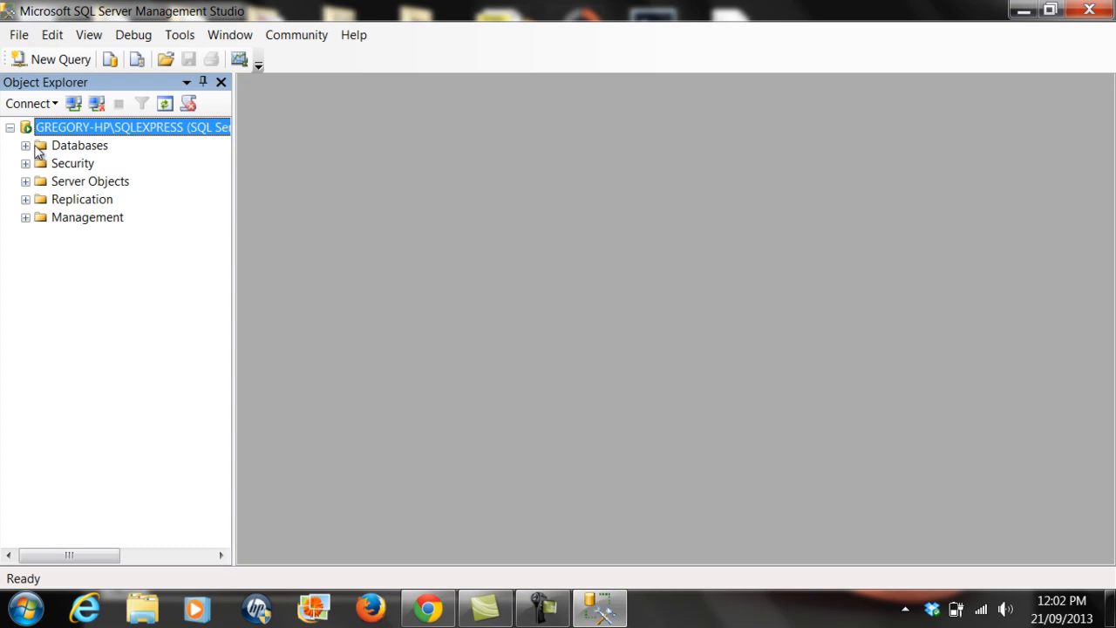
# Create a new database named Greg_db with the default owner and file settings
pyautogui.rightClick(40, 149)
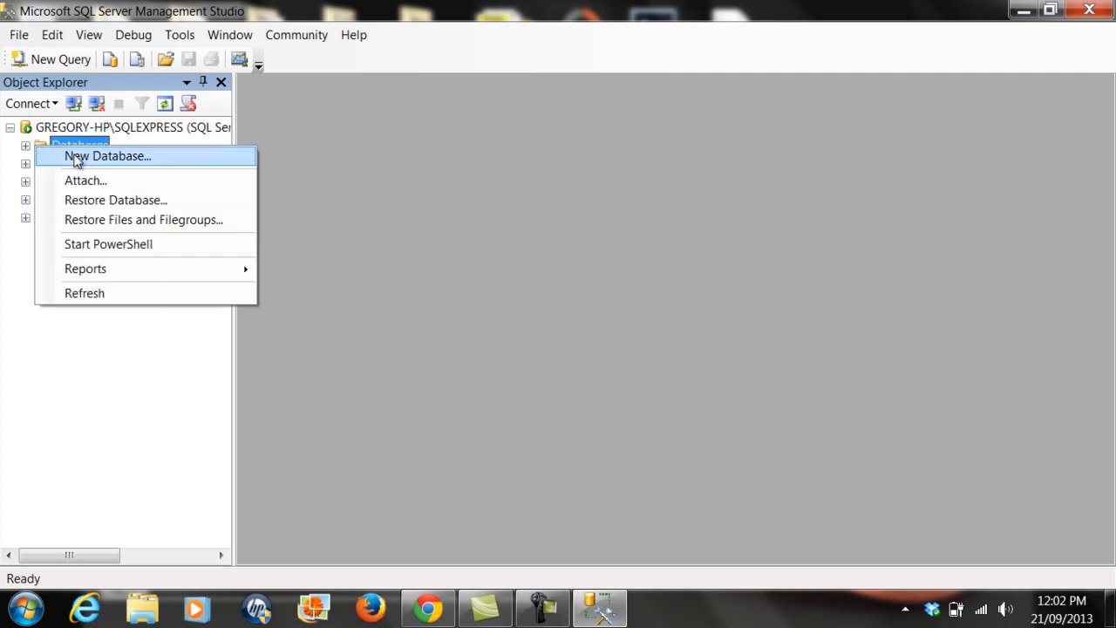
pyautogui.click(75, 155)
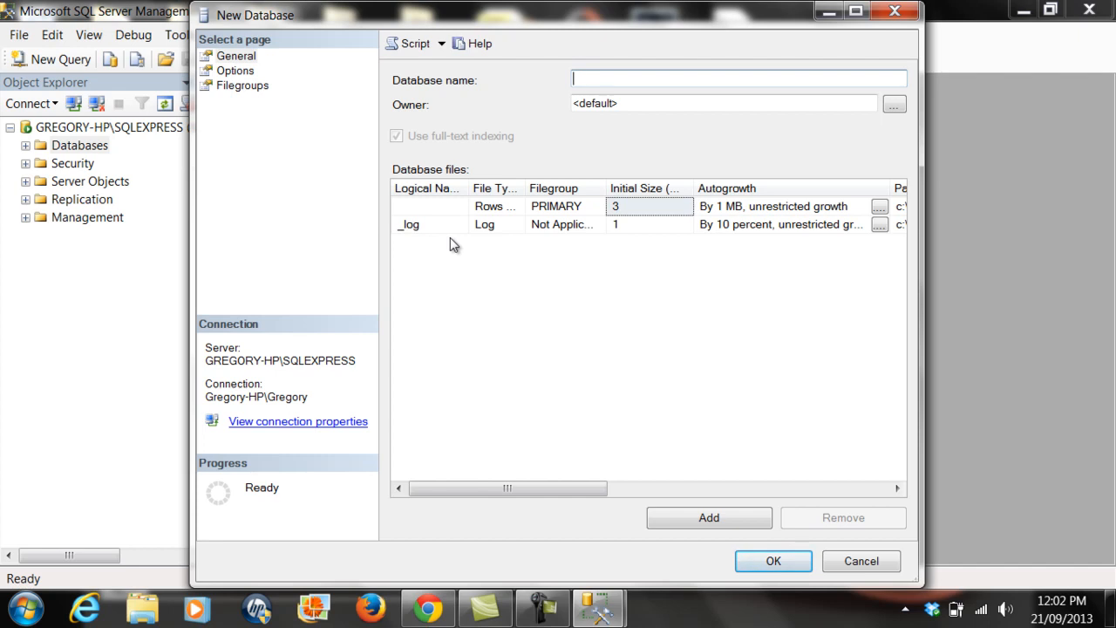
pyautogui.write('Greg')
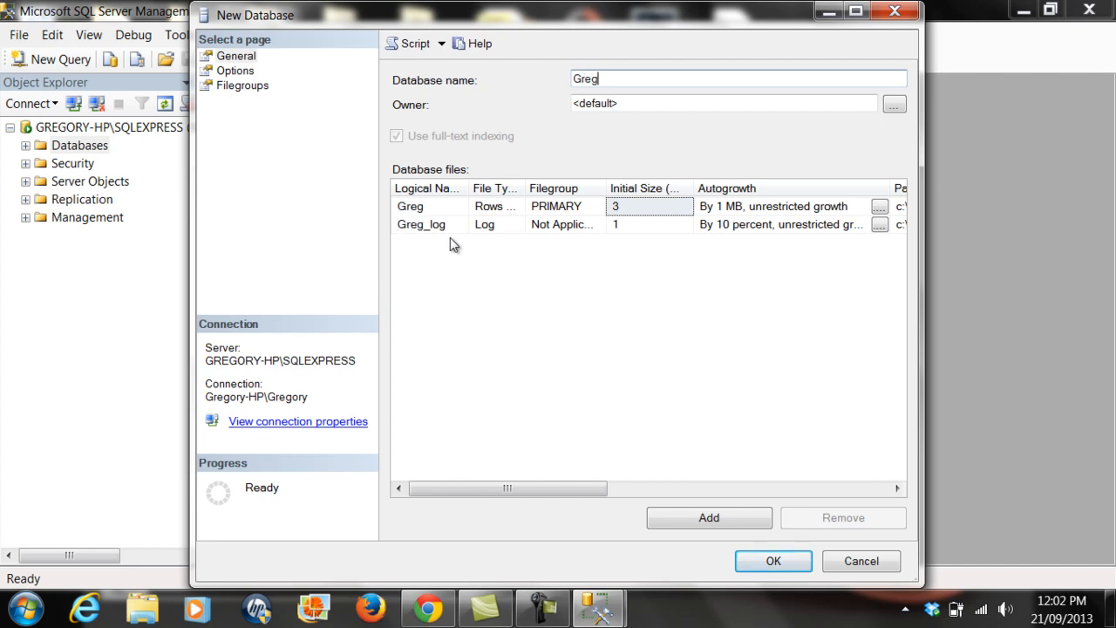
pyautogui.write('_db')
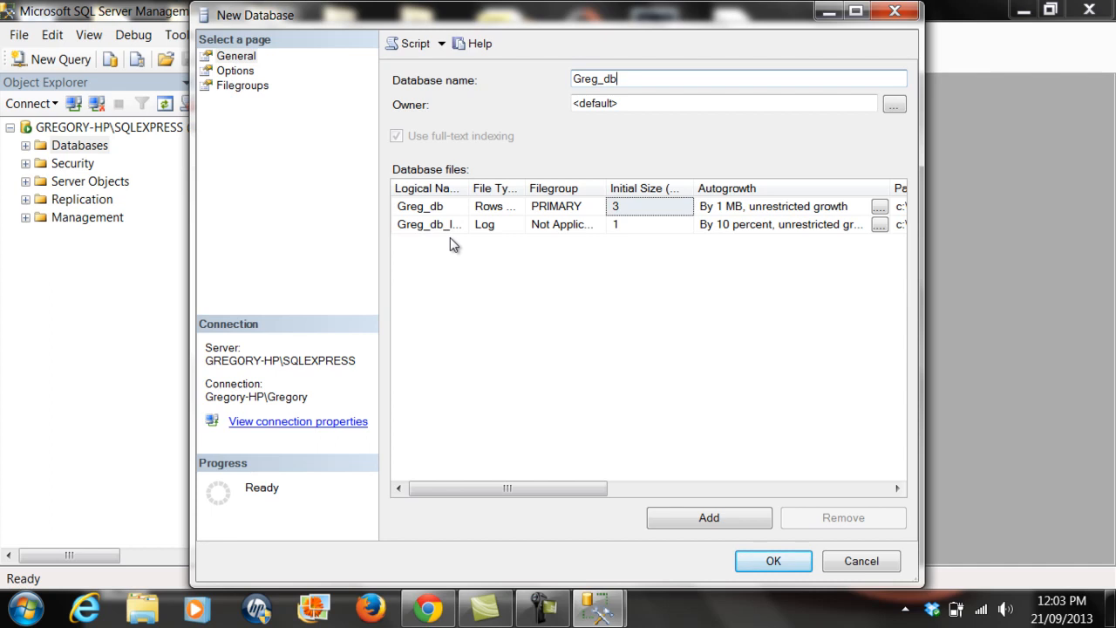
pyautogui.click(764, 559)
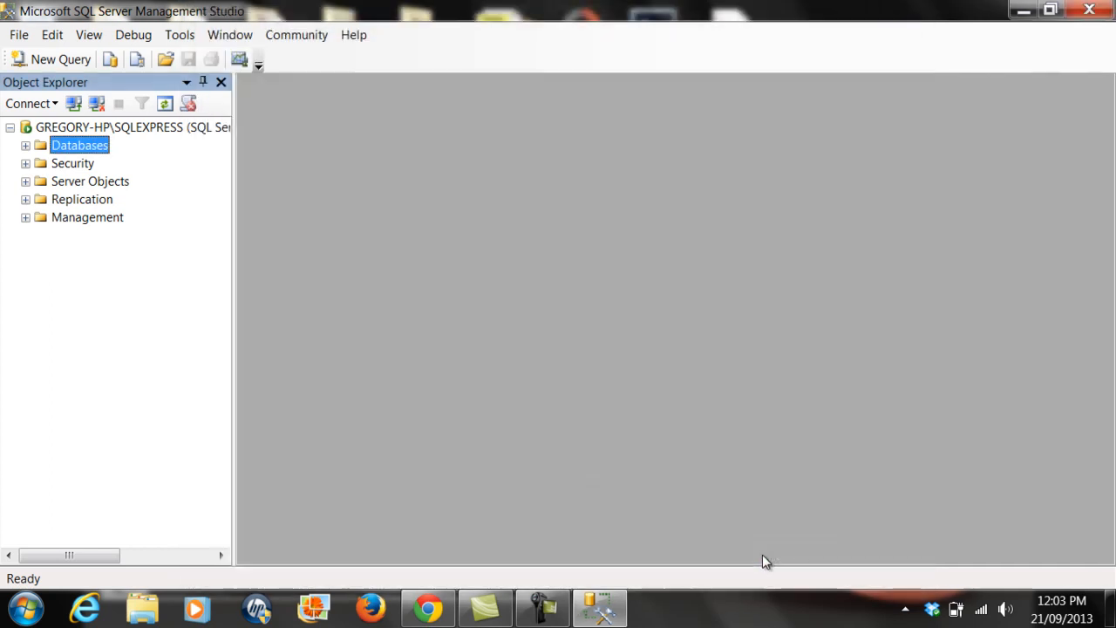
# Expand the Greg_db database and start a new table in it
pyautogui.click(25, 146)
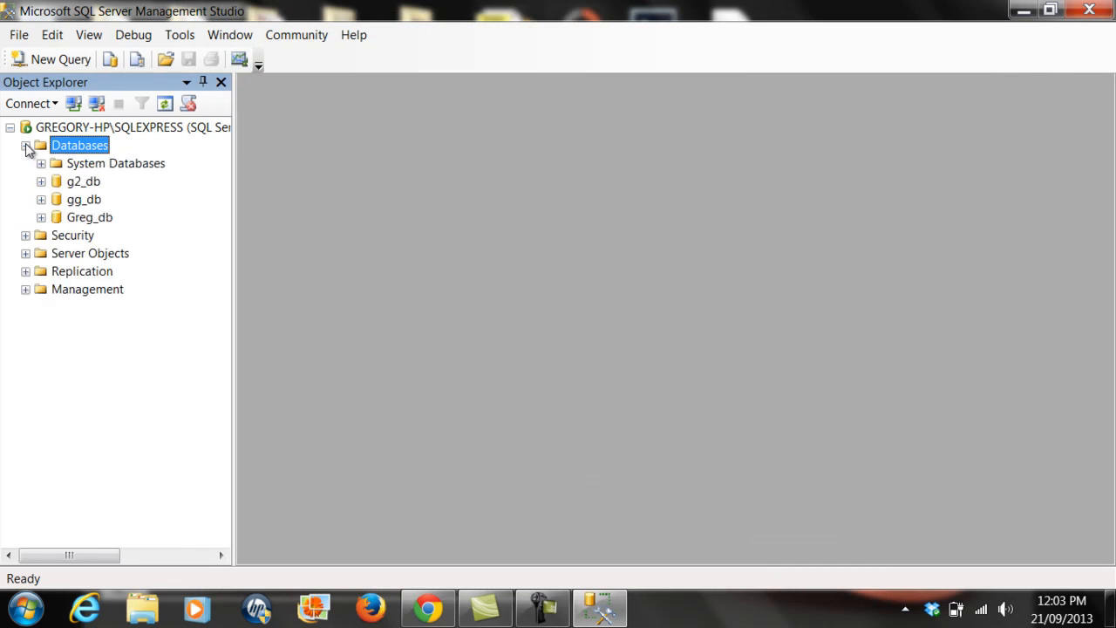
pyautogui.click(56, 219)
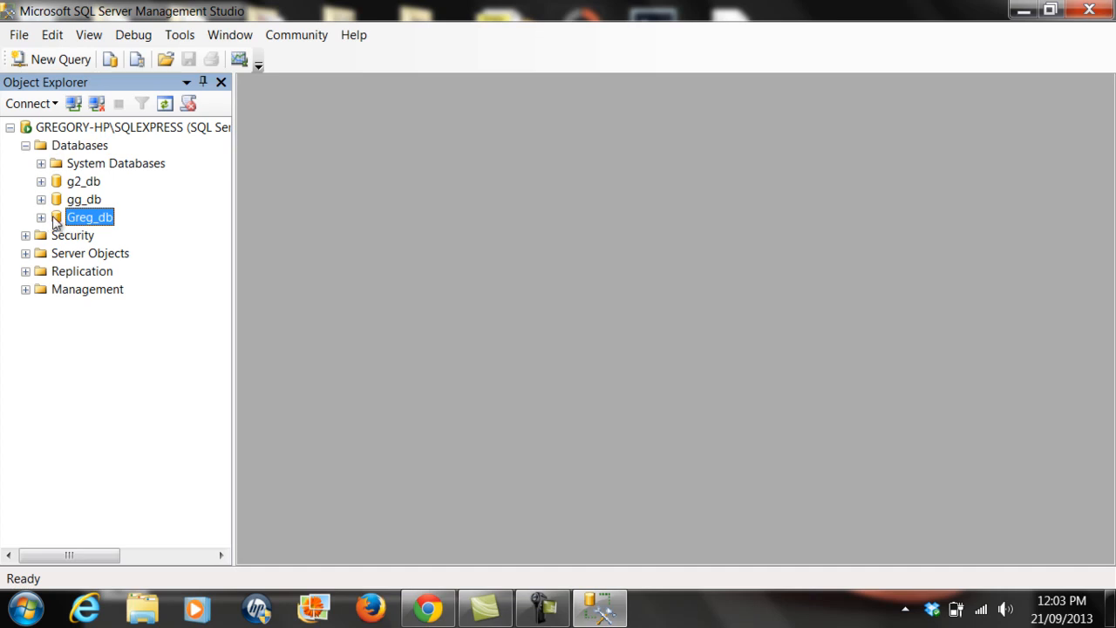
pyautogui.click(41, 217)
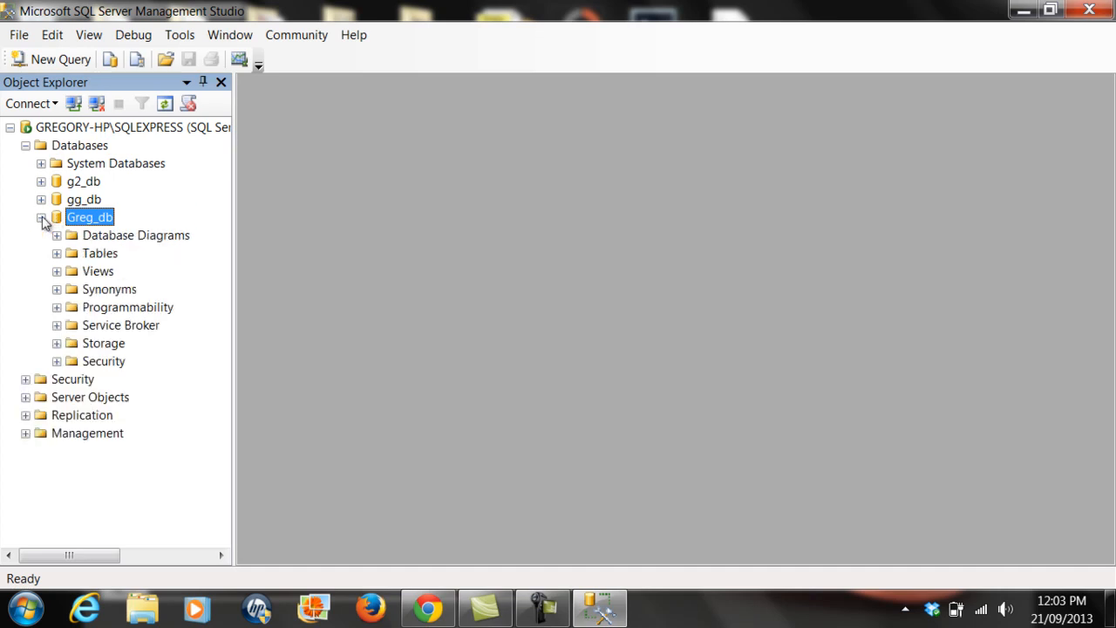
pyautogui.rightClick(76, 255)
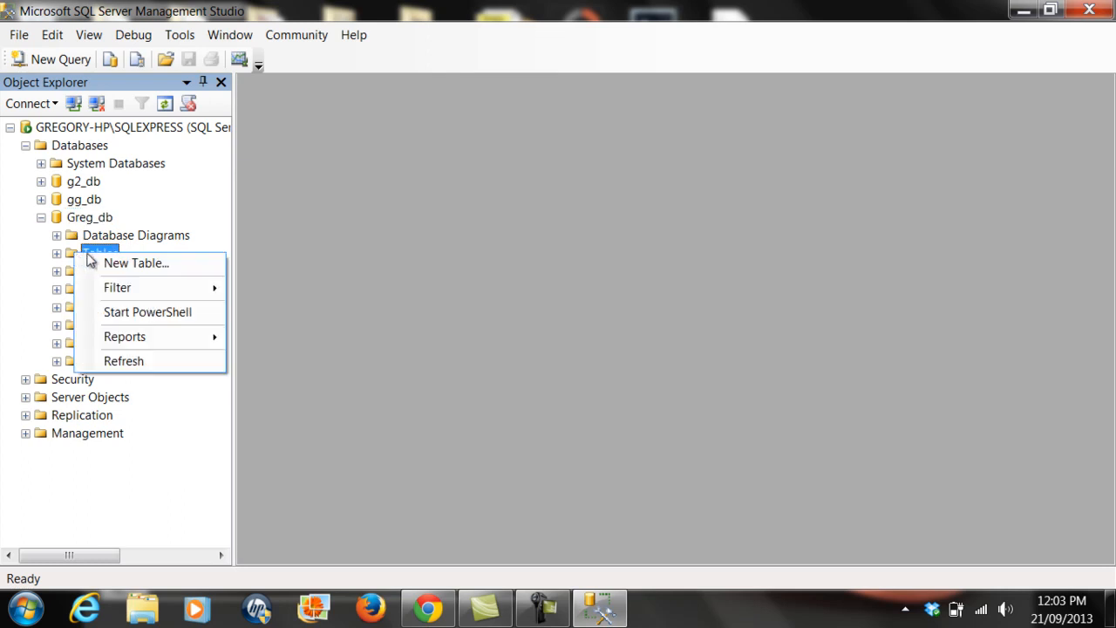
pyautogui.click(105, 263)
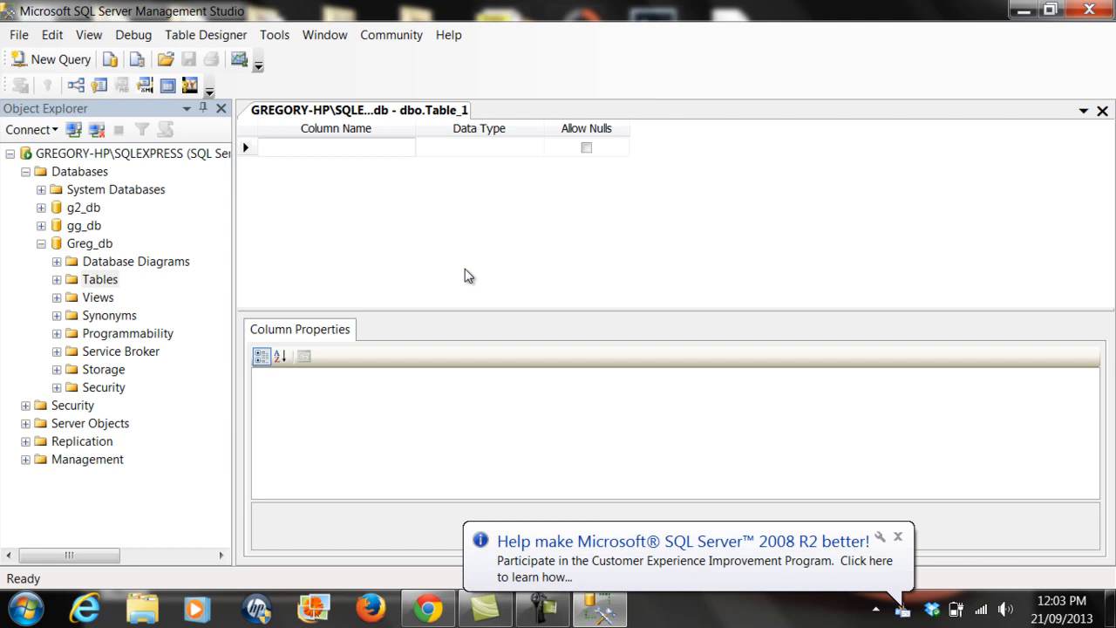
# Add a column named Fname to the new table with data type varchar(50)
pyautogui.write('Fname')
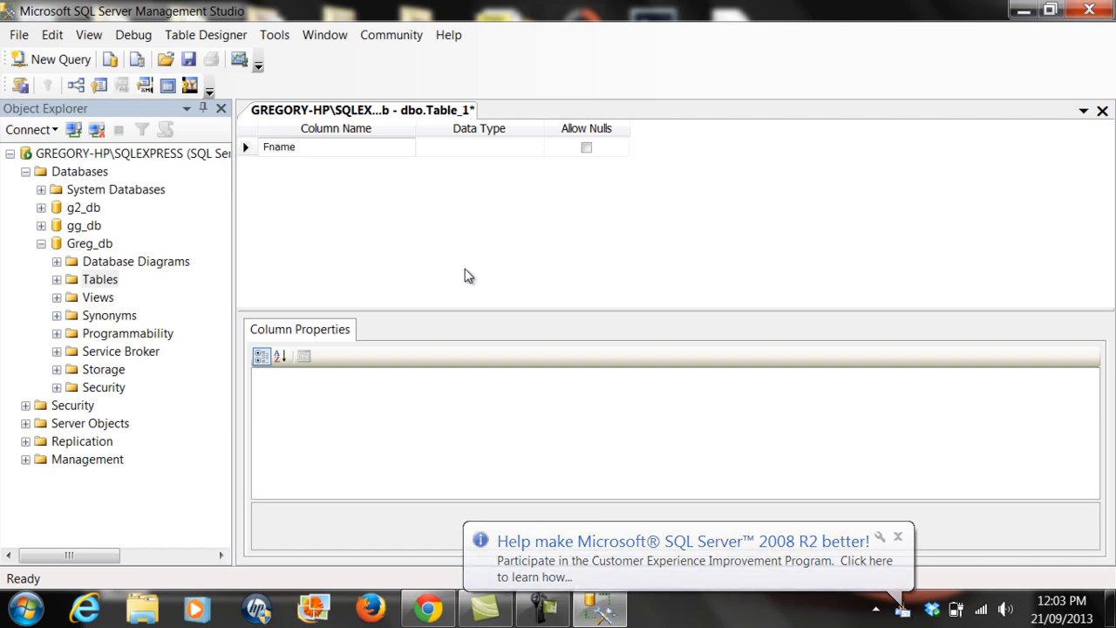
pyautogui.click(504, 149)
pyautogui.click(536, 148)
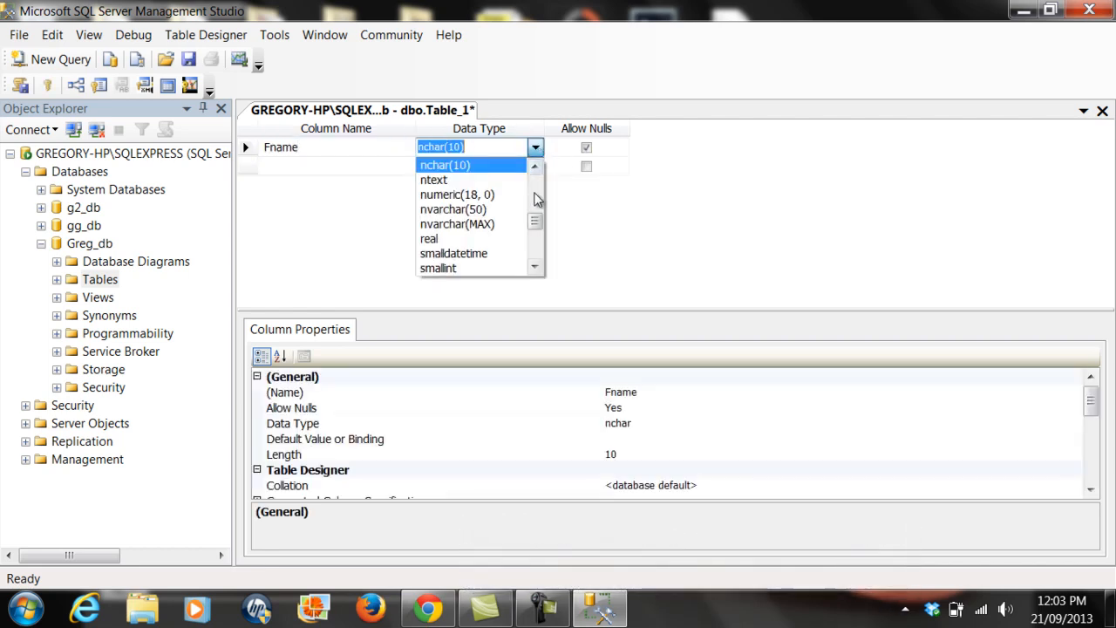
pyautogui.moveTo(536, 225); pyautogui.dragTo(535, 249)
pyautogui.click(467, 240)
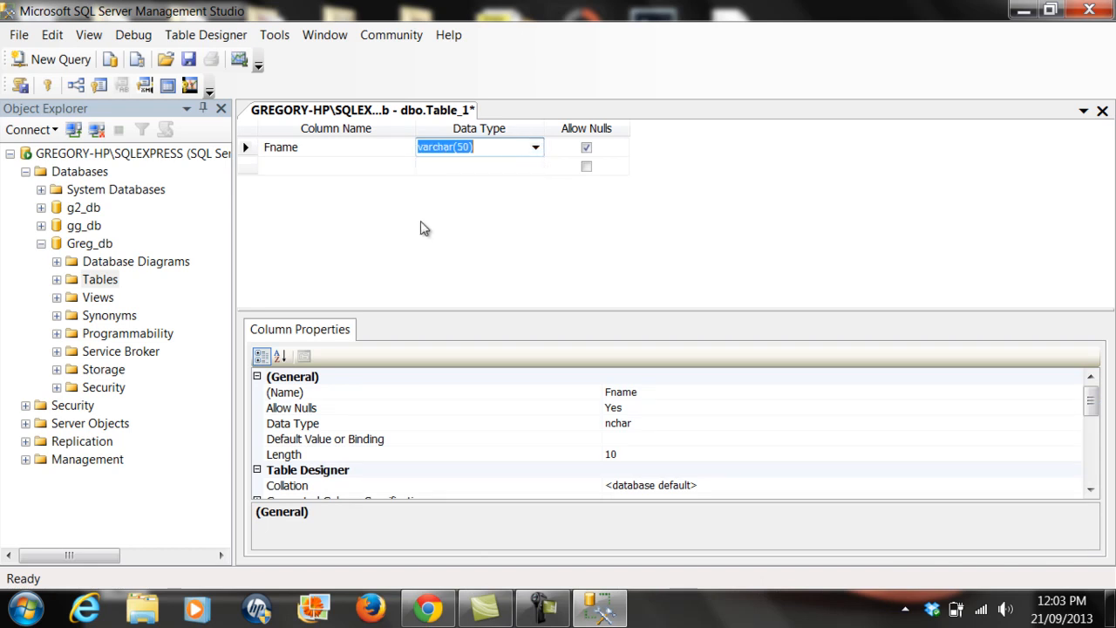
# Add a second column named Lname with data type varchar(50)
pyautogui.click(253, 167)
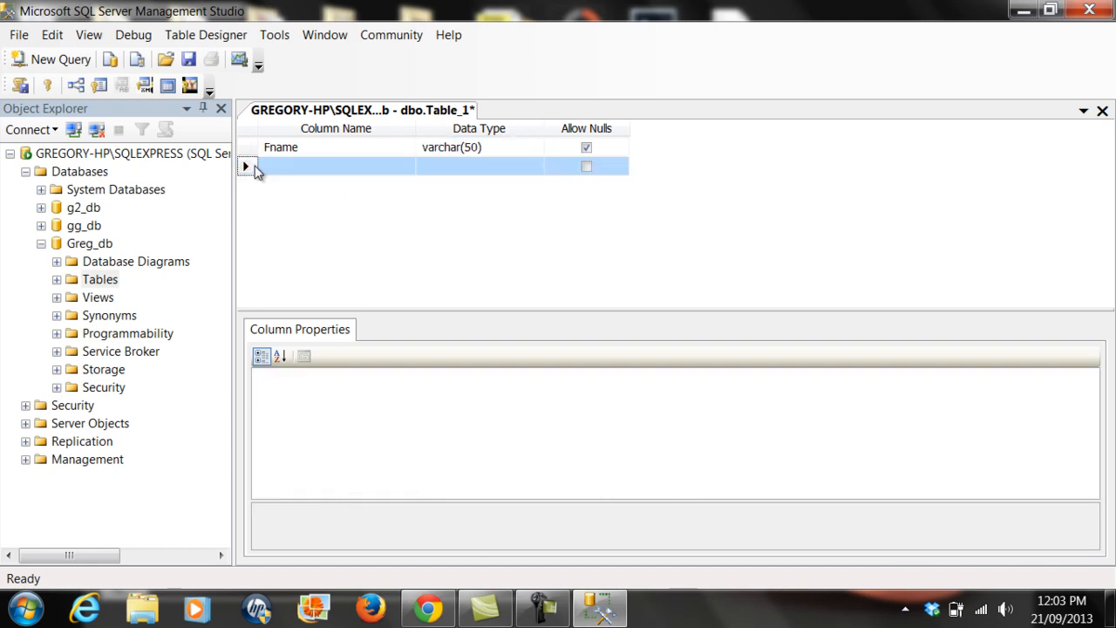
pyautogui.click(292, 165)
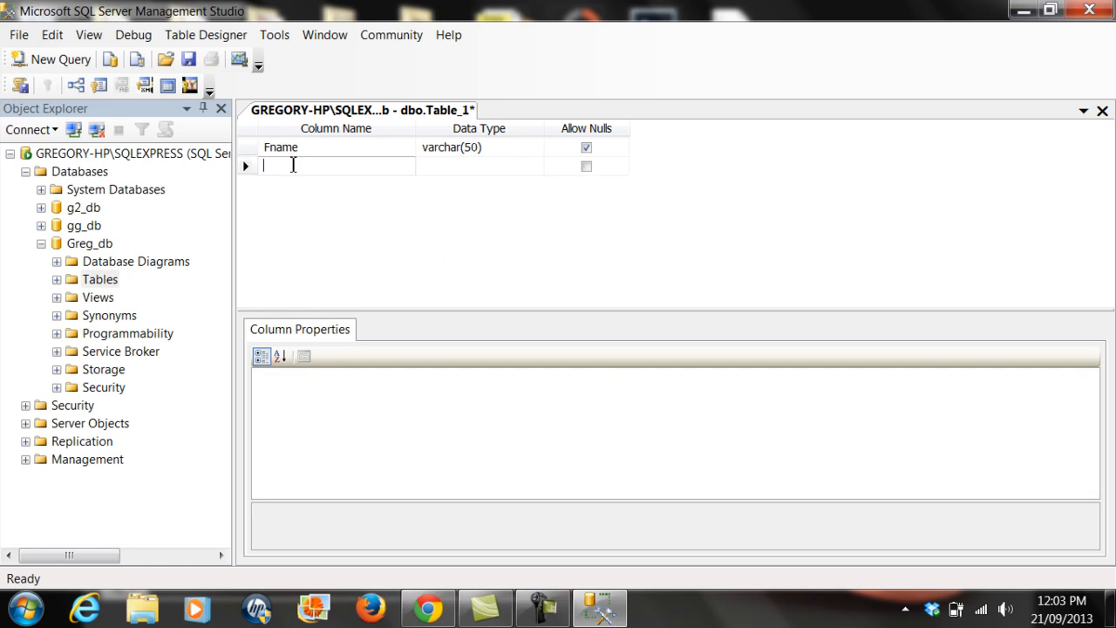
pyautogui.write('Lname')
pyautogui.click(476, 166)
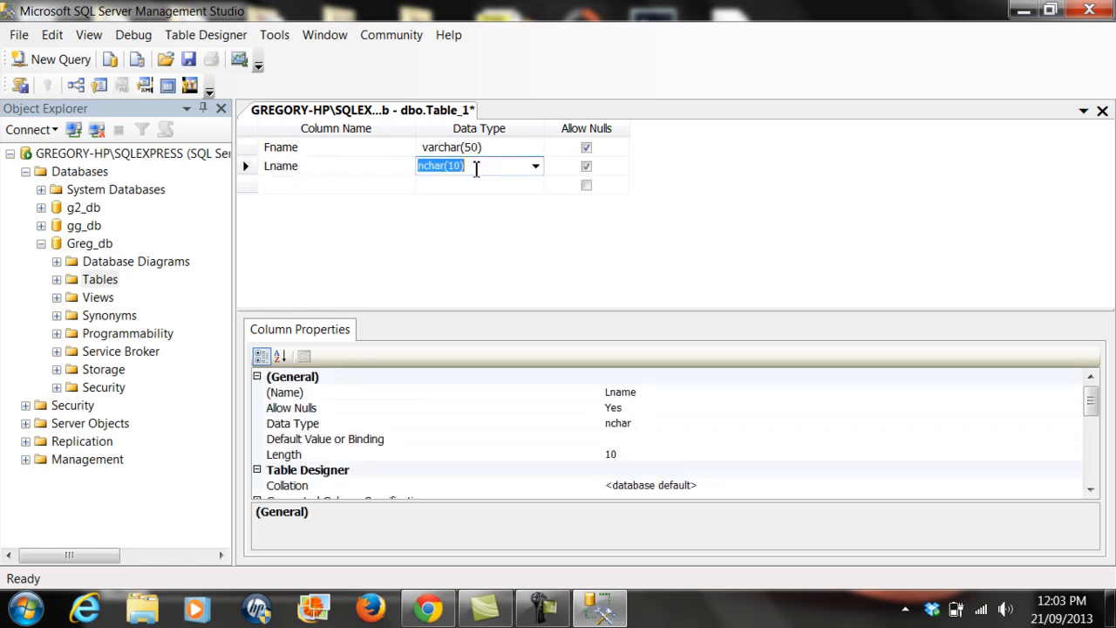
pyautogui.click(535, 166)
pyautogui.moveTo(538, 244); pyautogui.dragTo(538, 276)
pyautogui.click(495, 261)
# Add a third column named Sex with data type varchar(50)
pyautogui.click(240, 189)
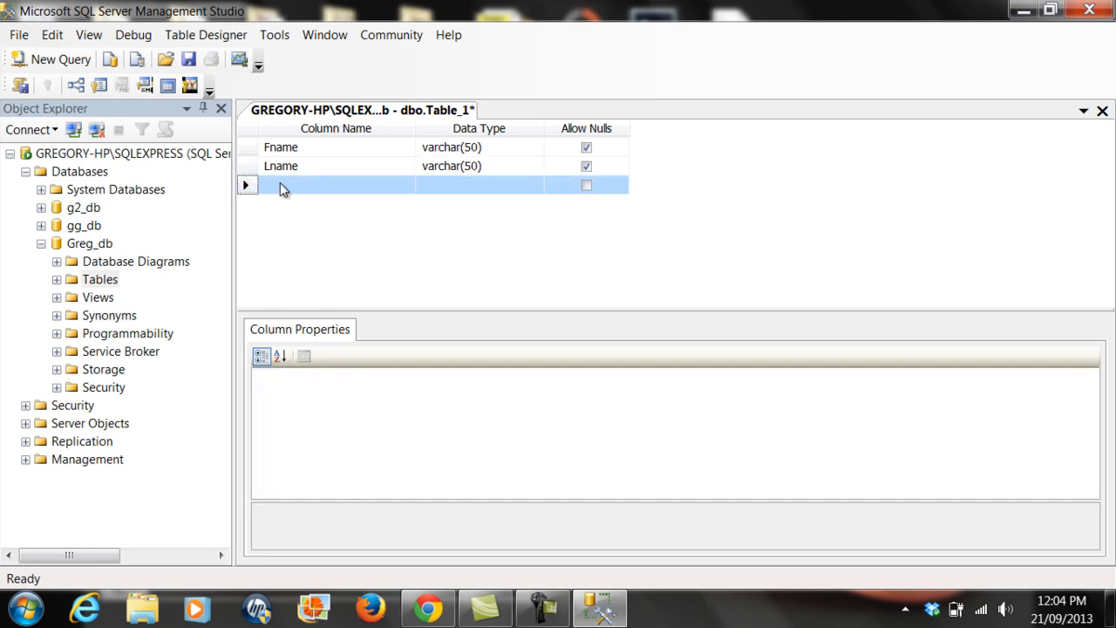
pyautogui.click(281, 184)
pyautogui.write('Sex')
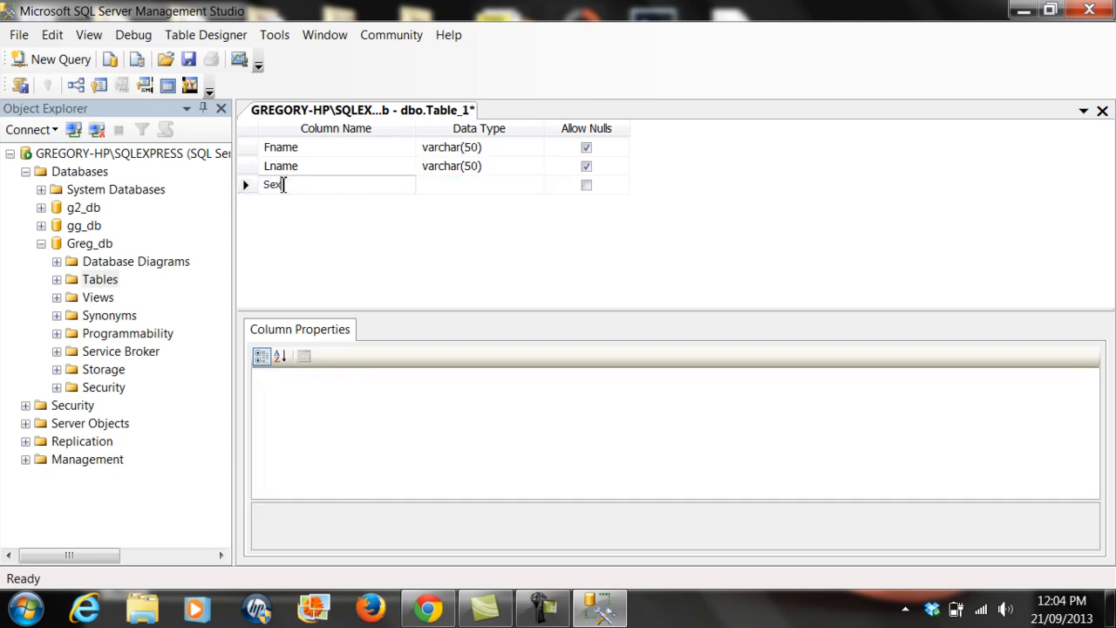
pyautogui.click(521, 184)
pyautogui.click(535, 184)
pyautogui.moveTo(535, 260); pyautogui.dragTo(535, 288)
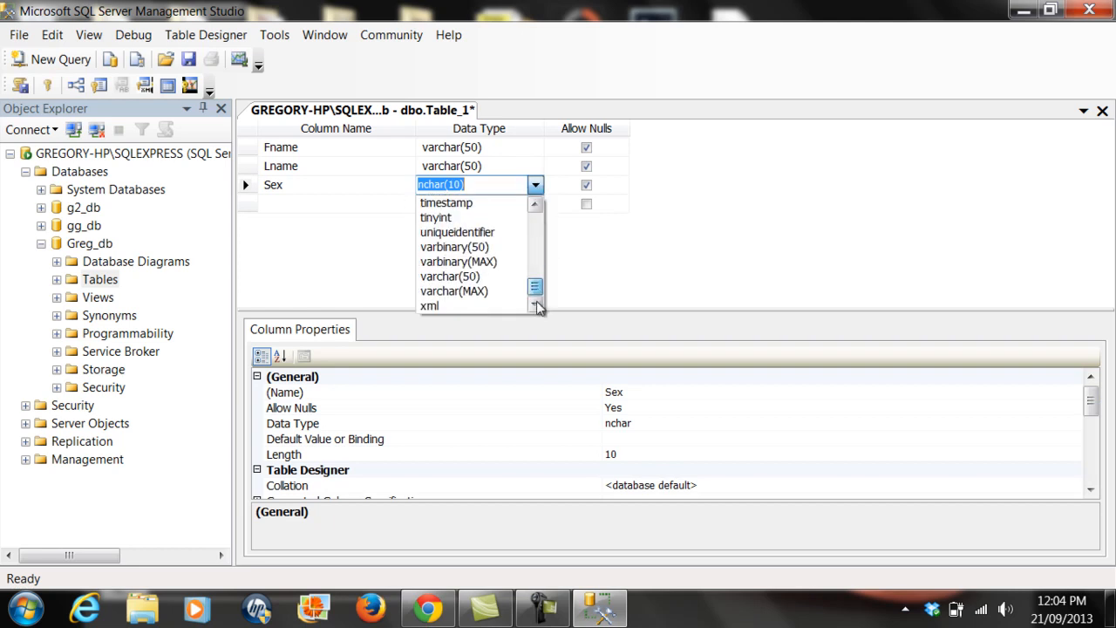
pyautogui.click(497, 278)
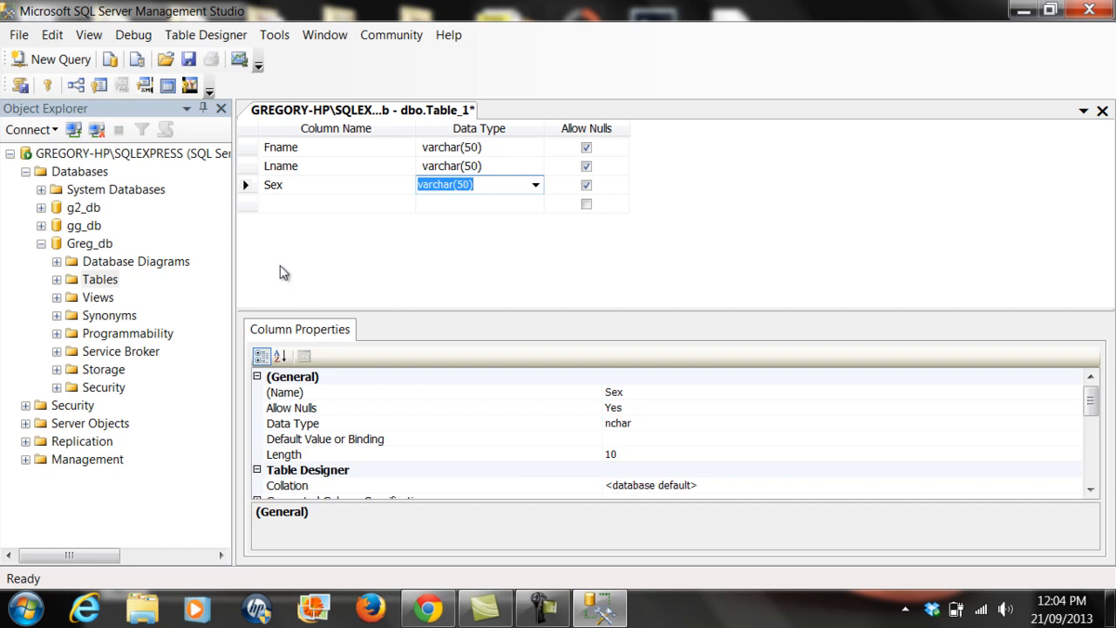
# Save the table under the name Persons and close its design
pyautogui.click(190, 68)
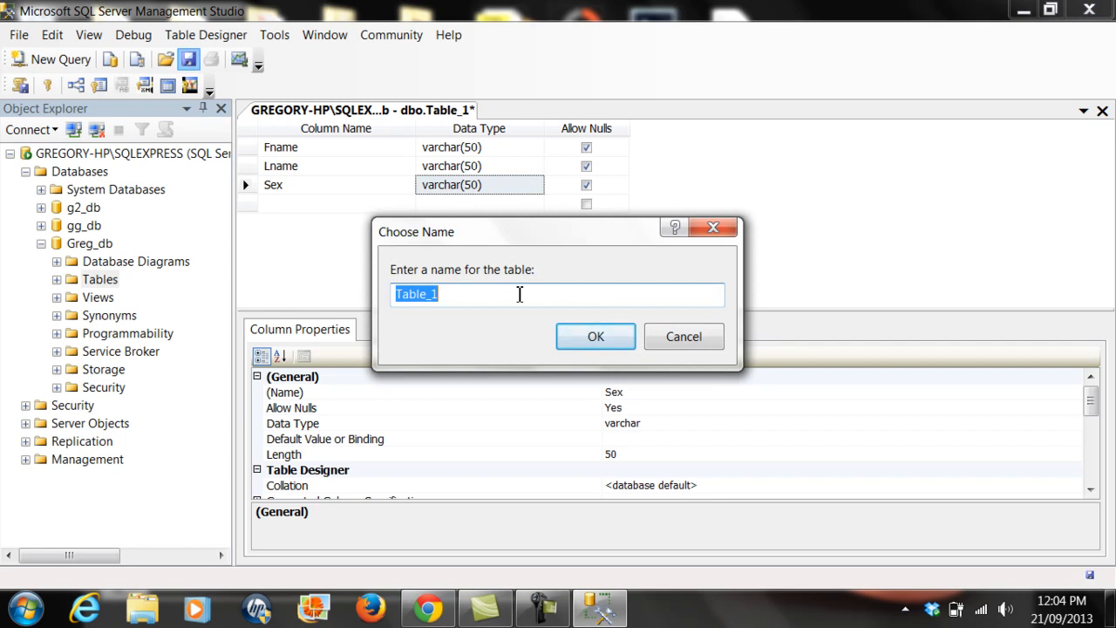
pyautogui.write('Pe')
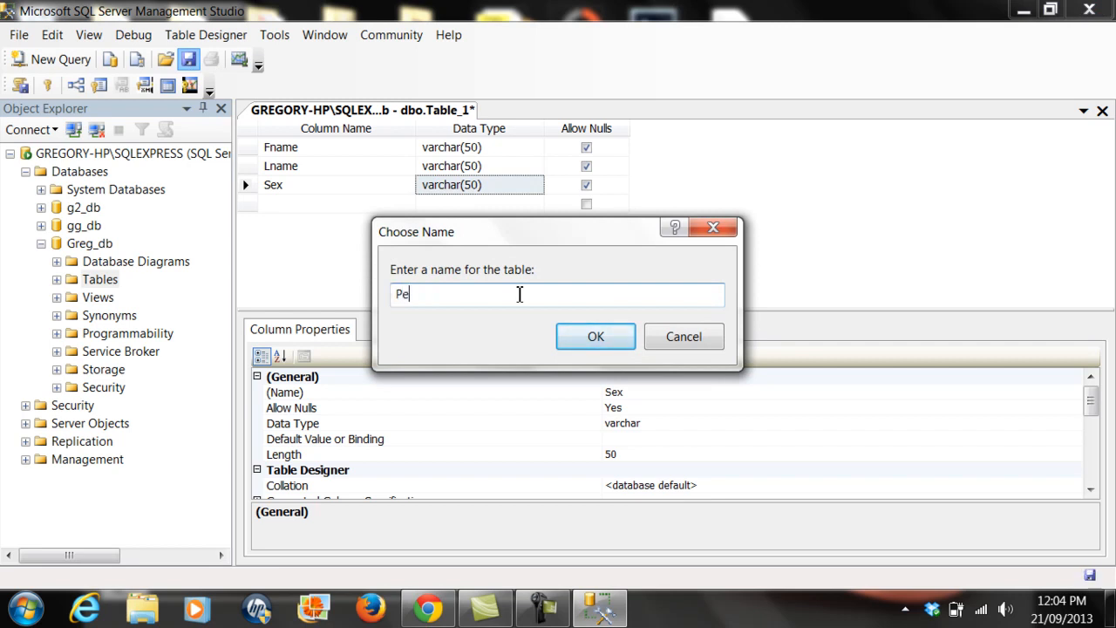
pyautogui.write('rsons')
pyautogui.click(598, 339)
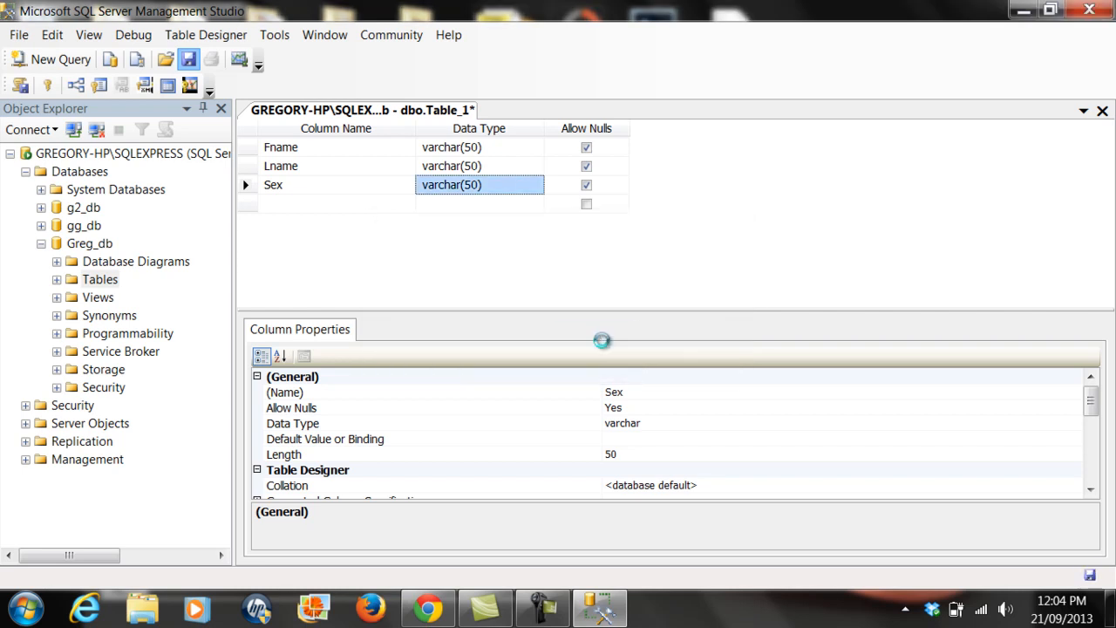
pyautogui.click(1103, 112)
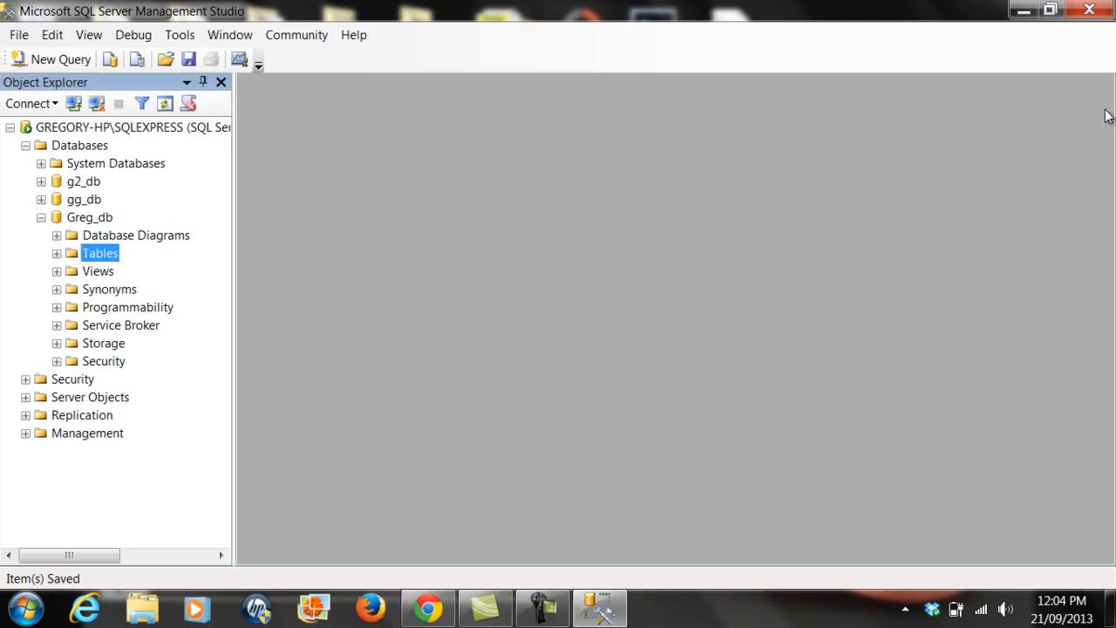
pyautogui.click(557, 606)
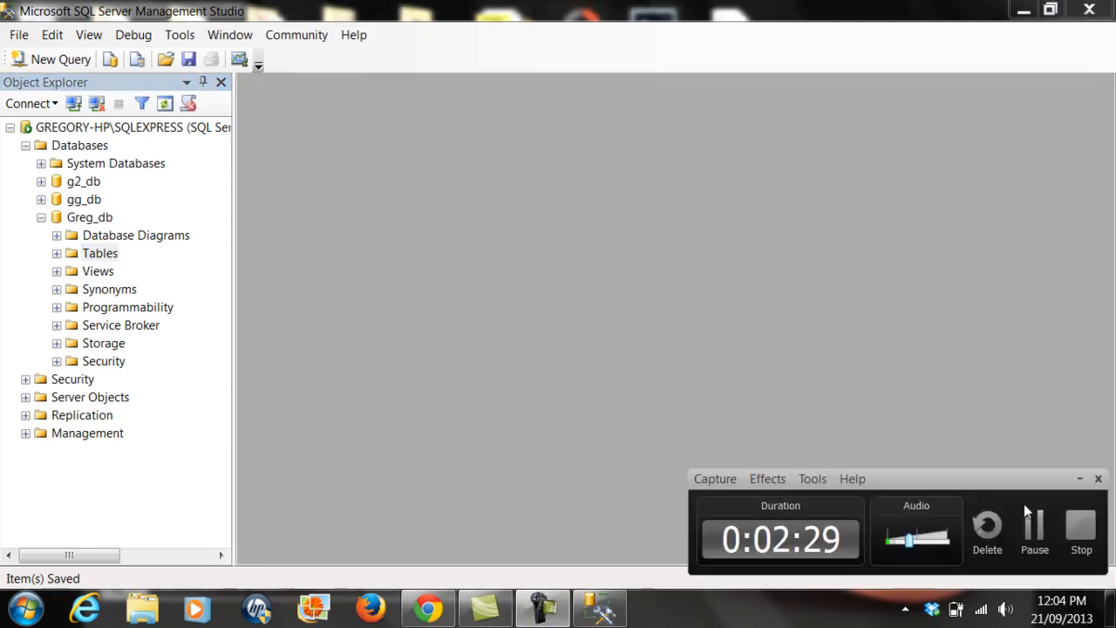
pyautogui.click(517, 314)
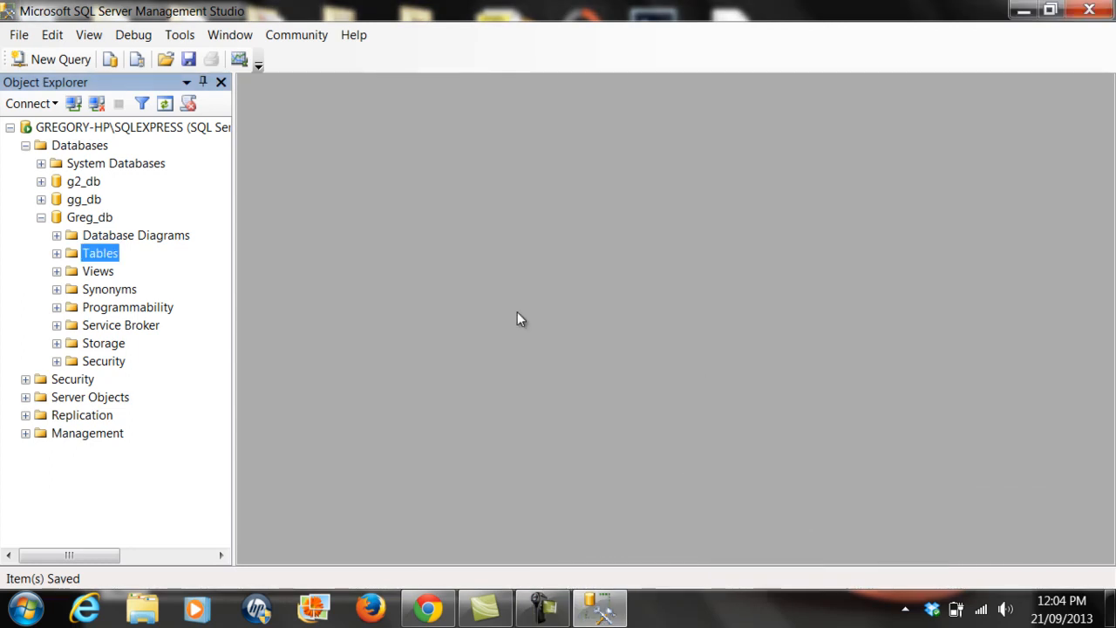
# Open the top 200 rows of the Persons table in Greg_db for editing, and close them again
pyautogui.click(56, 253)
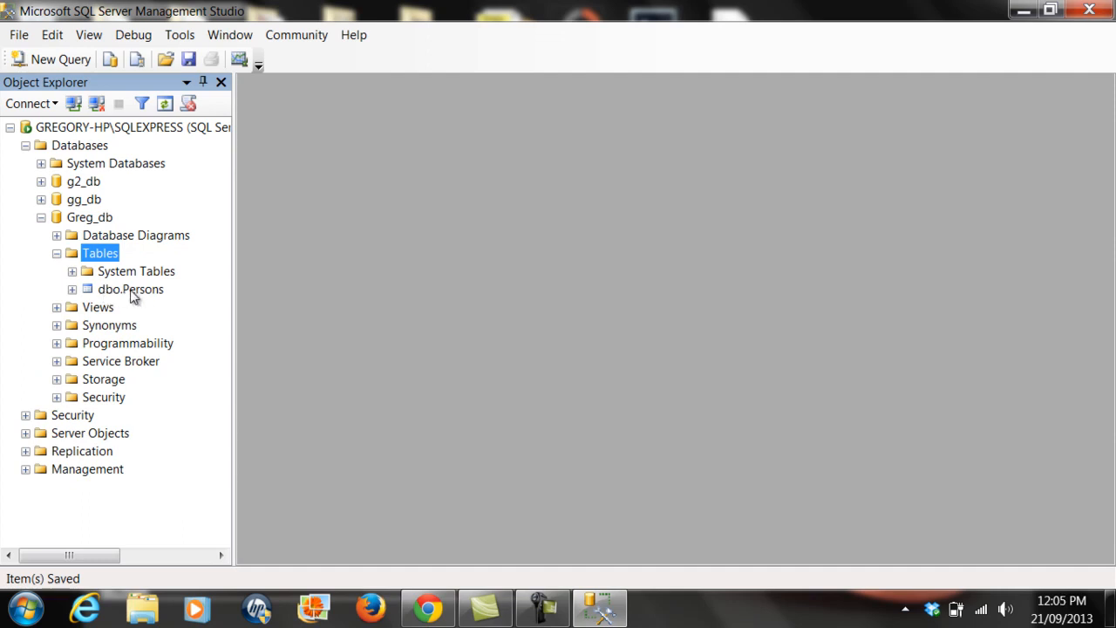
pyautogui.rightClick(133, 296)
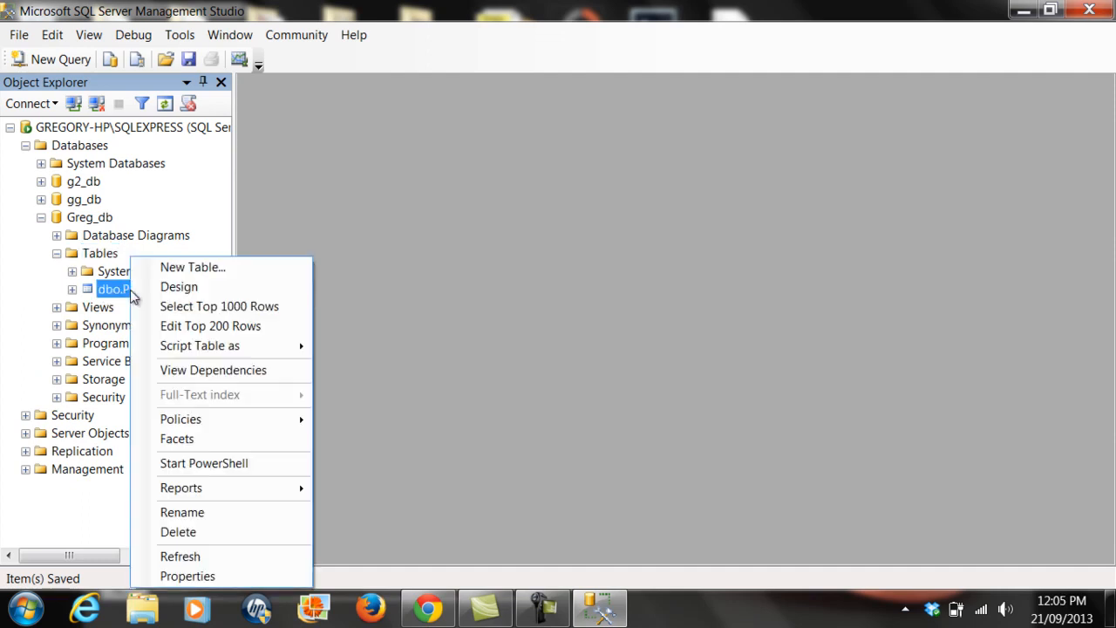
pyautogui.click(192, 326)
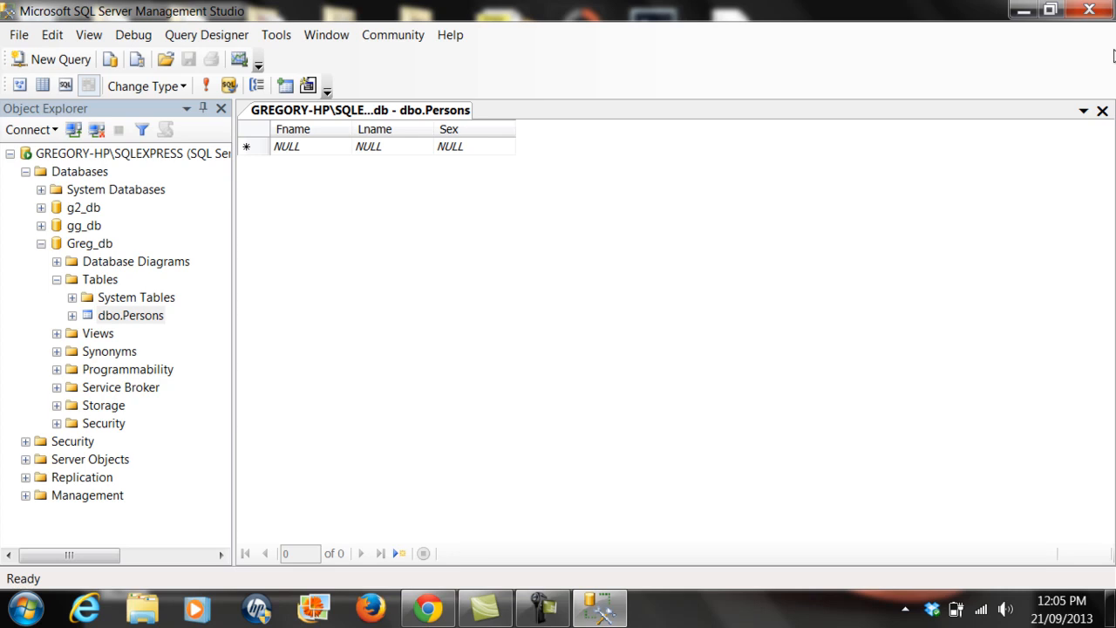
pyautogui.click(1102, 111)
# Close SQL Server Management Studio and open Microsoft Office Access 2007
pyautogui.click(1088, 9)
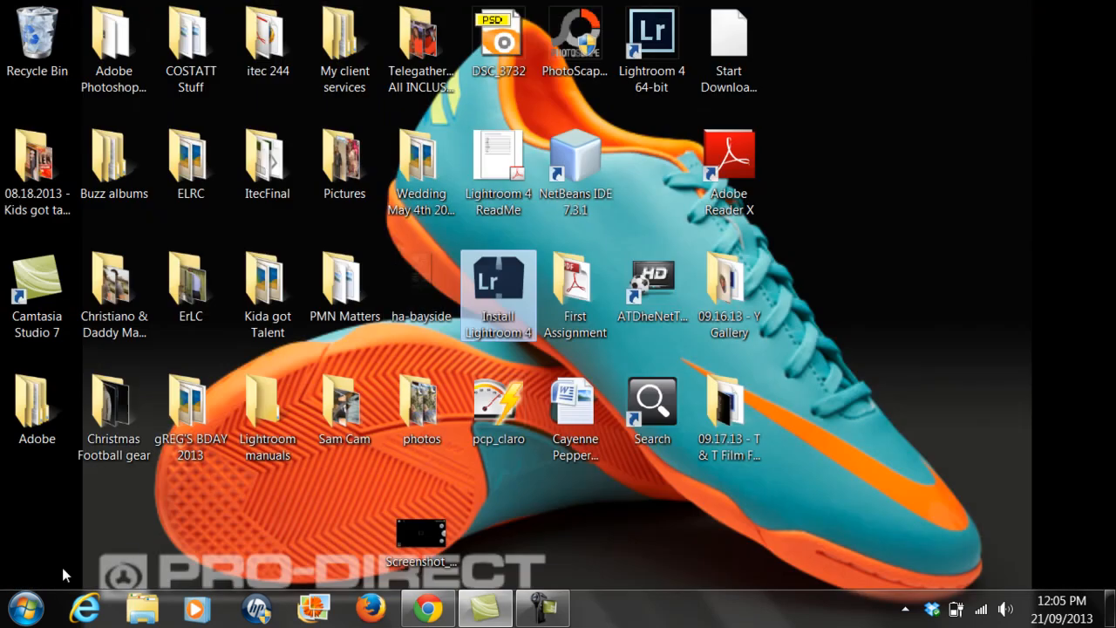
pyautogui.click(26, 608)
pyautogui.click(139, 520)
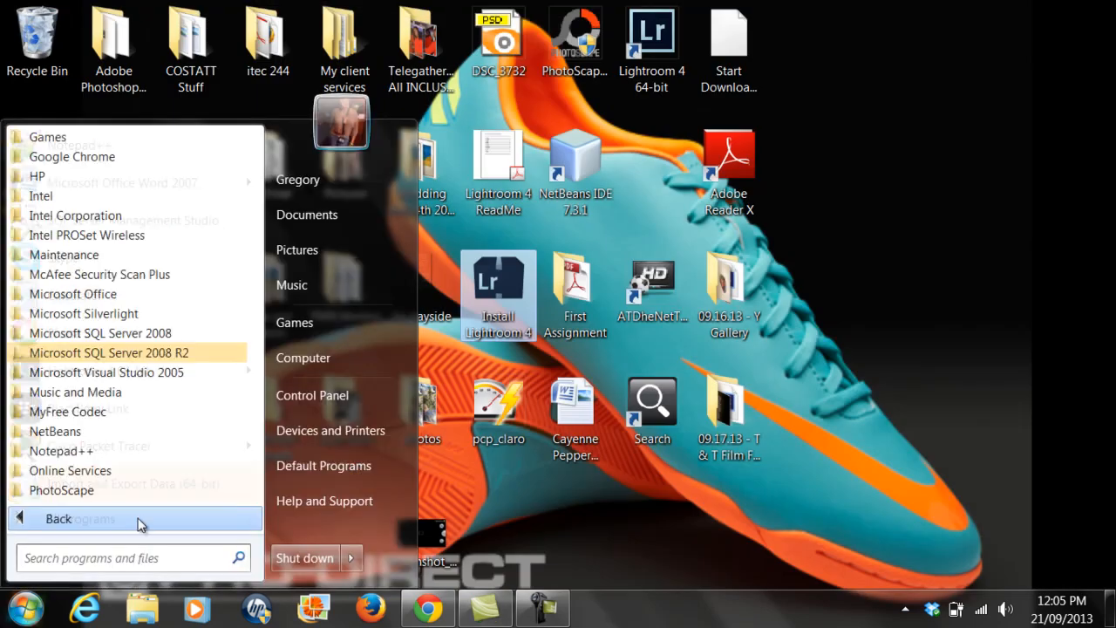
pyautogui.click(129, 296)
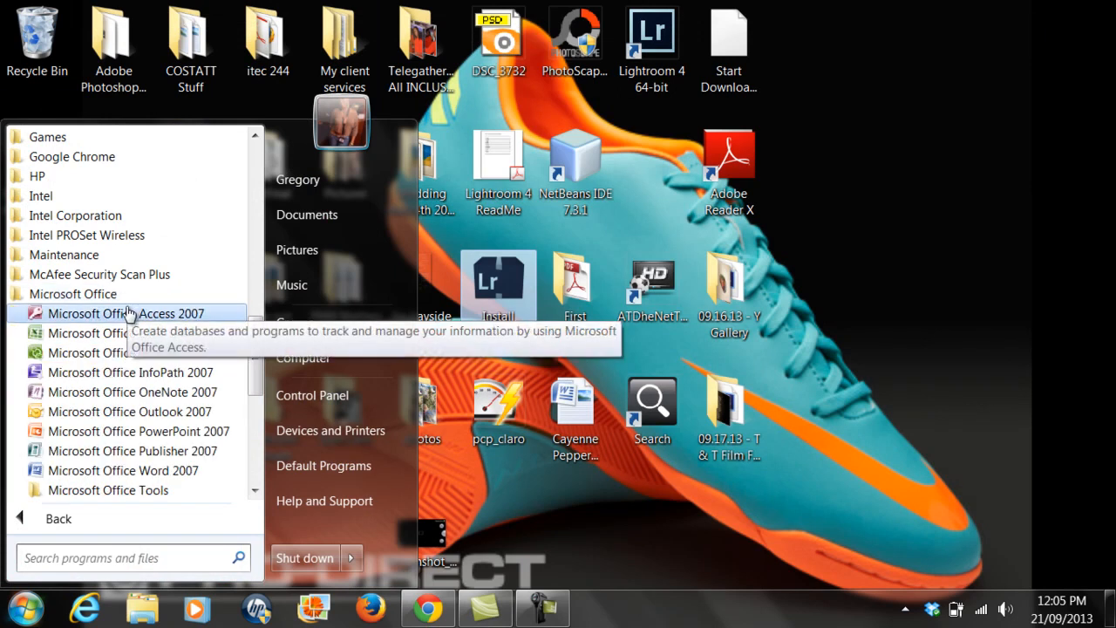
pyautogui.rightClick(128, 312)
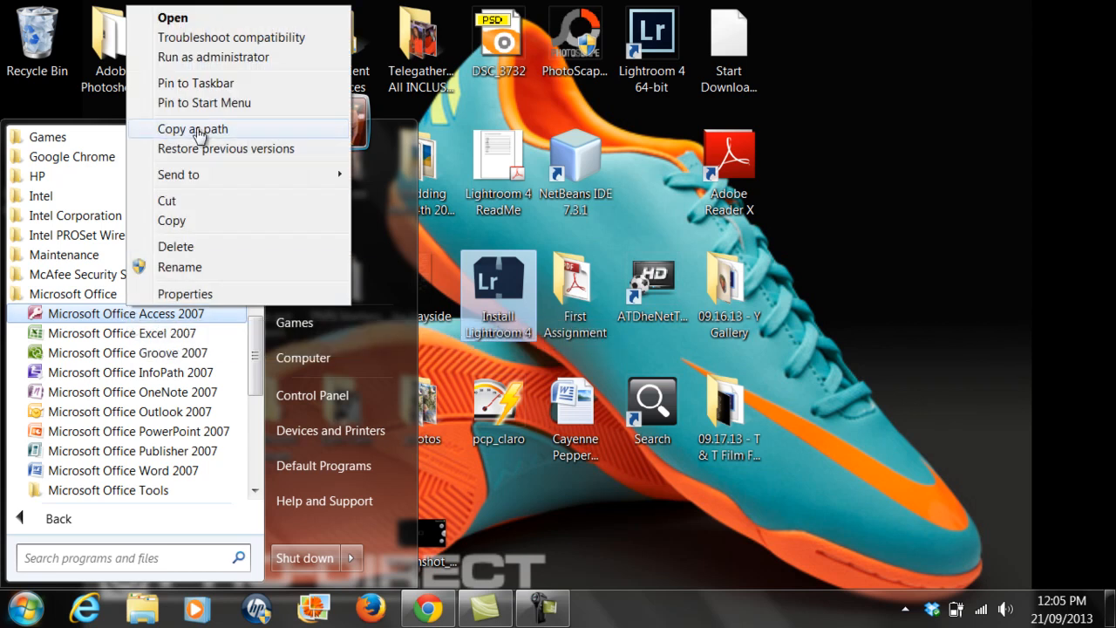
pyautogui.press('Escape')
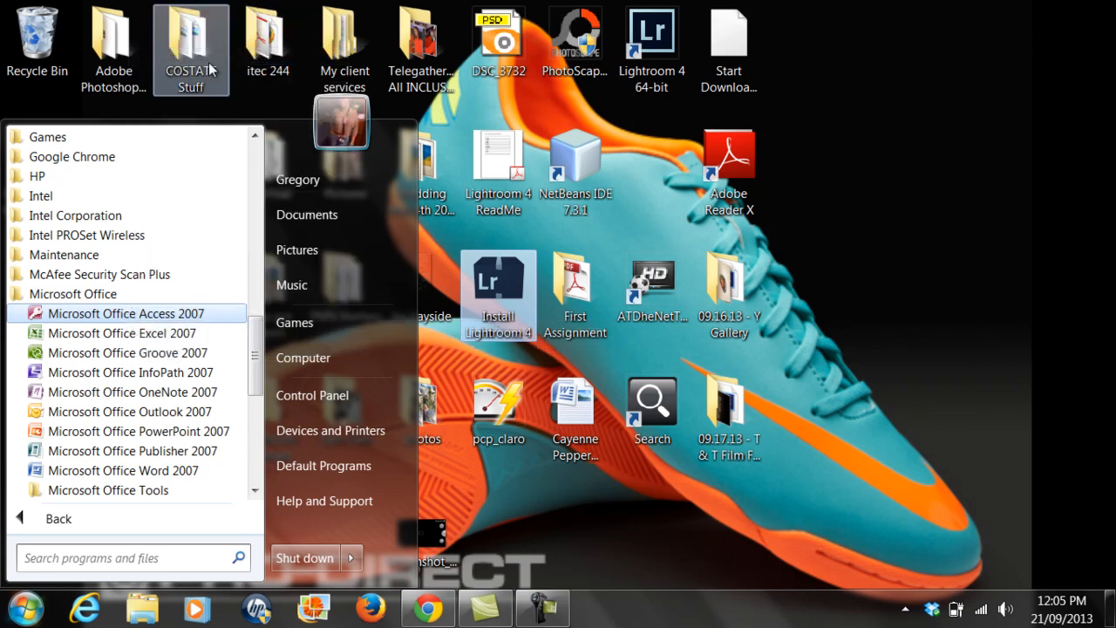
pyautogui.press('Return')
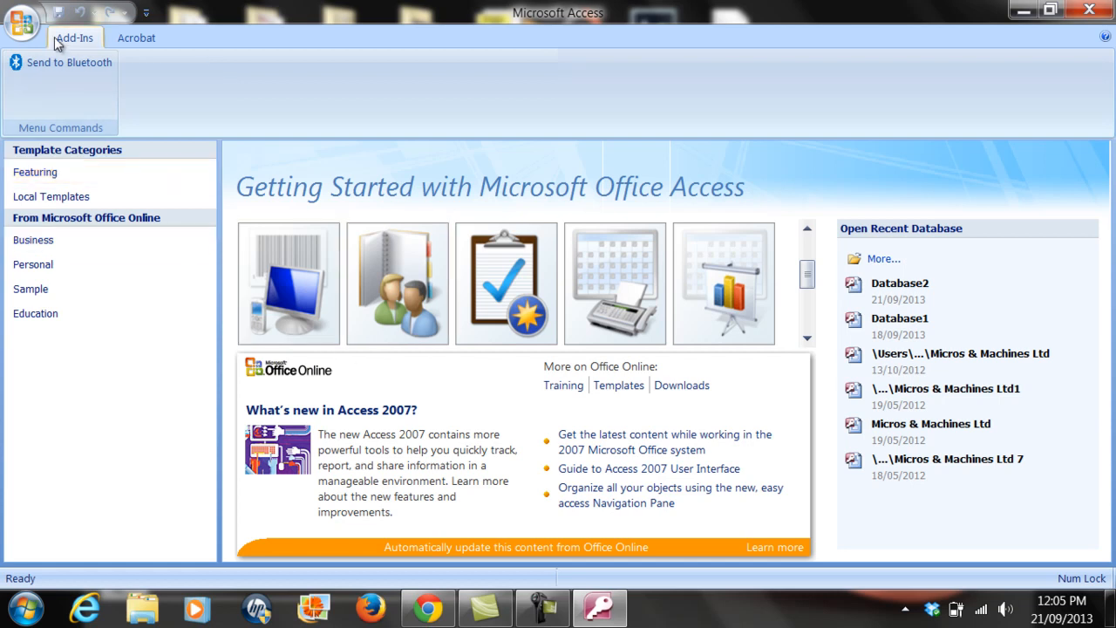
# Create a new blank database, keeping the suggested file name and the Documents folder
pyautogui.click(24, 25)
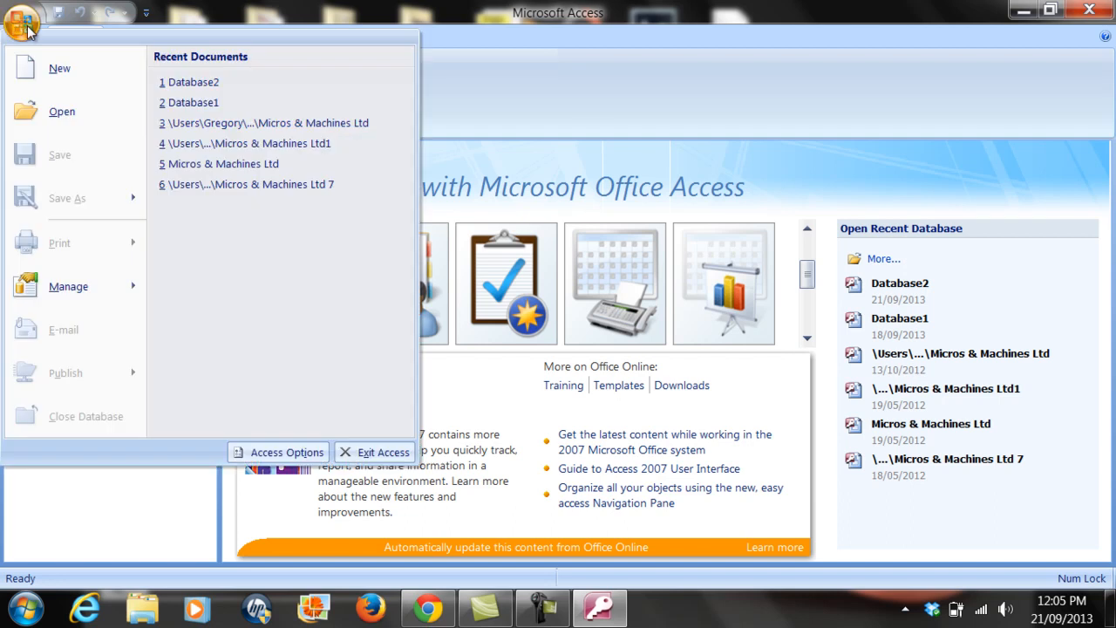
pyautogui.click(40, 73)
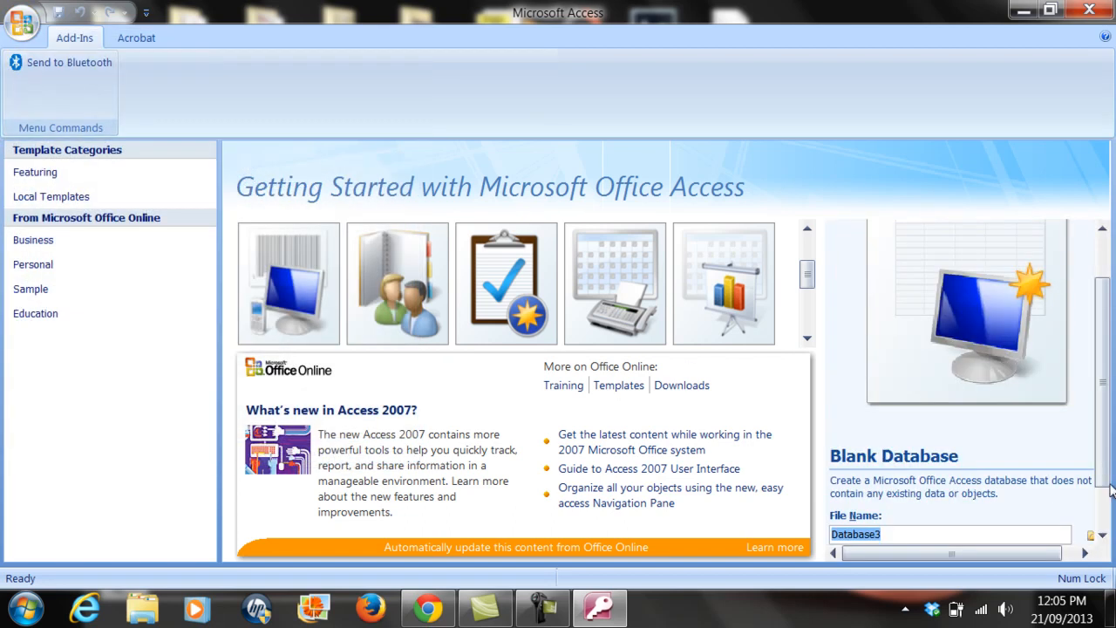
pyautogui.moveTo(1103, 444); pyautogui.dragTo(1104, 494)
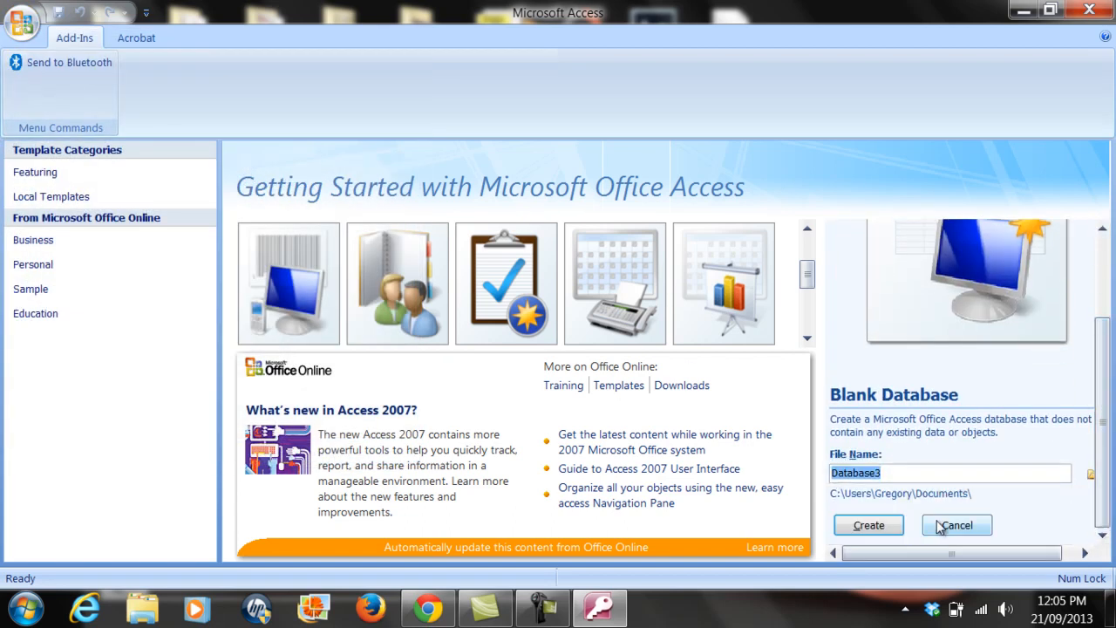
pyautogui.click(892, 528)
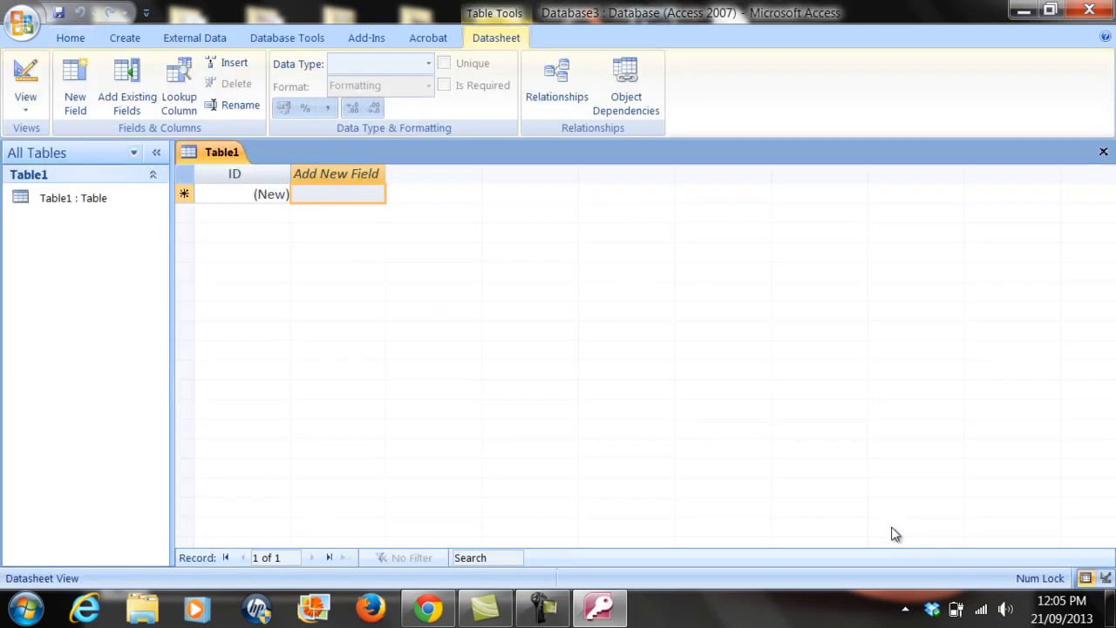
# Start getting external data from an ODBC database
pyautogui.click(194, 39)
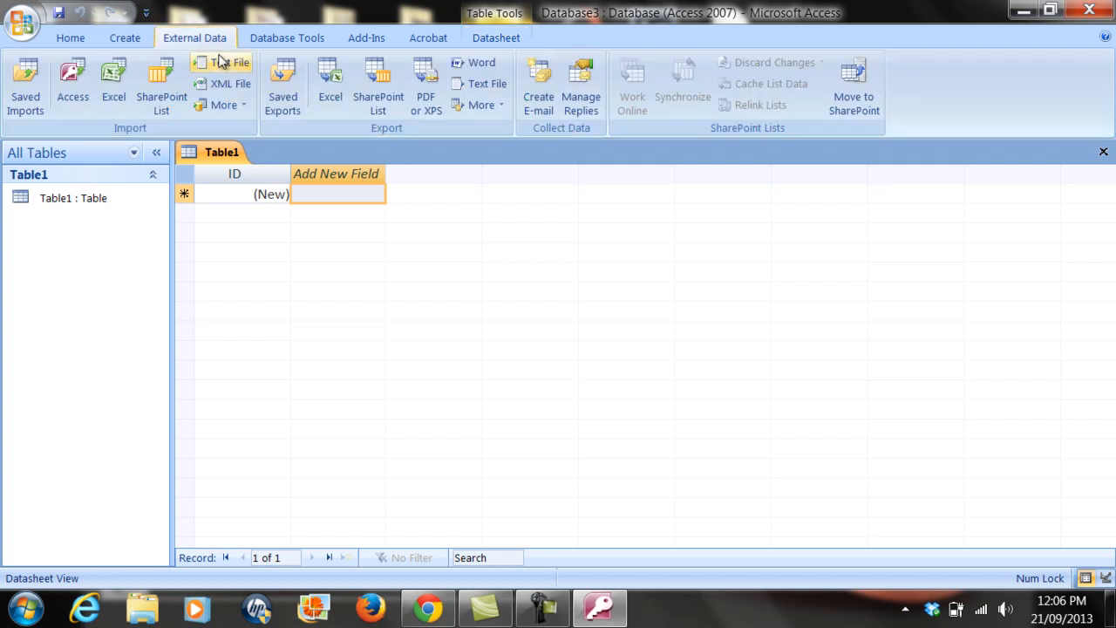
pyautogui.click(241, 106)
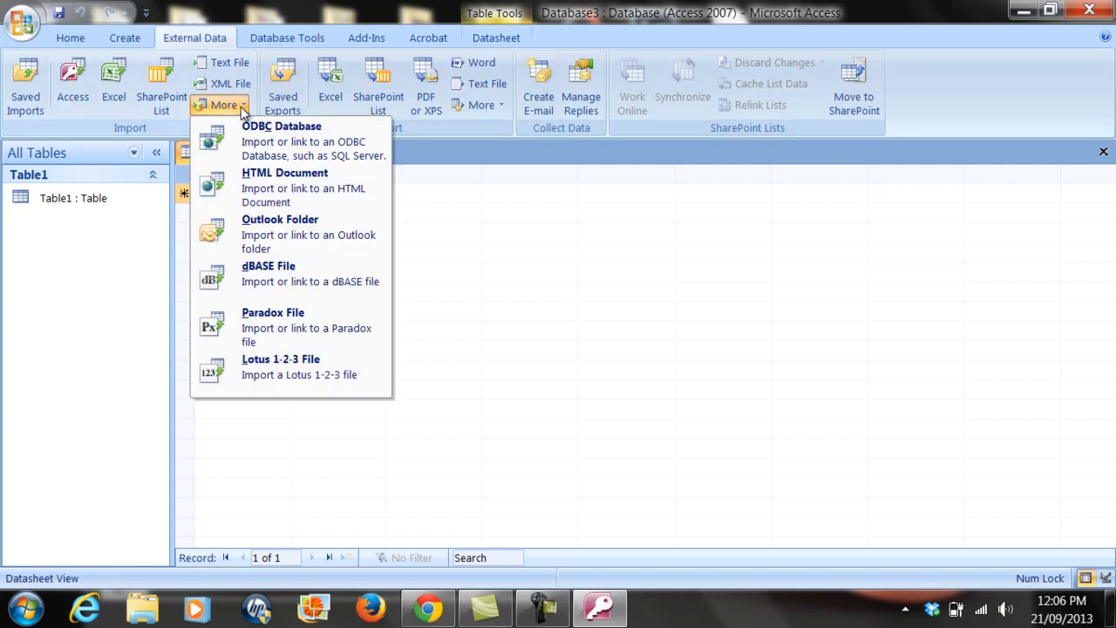
pyautogui.click(246, 131)
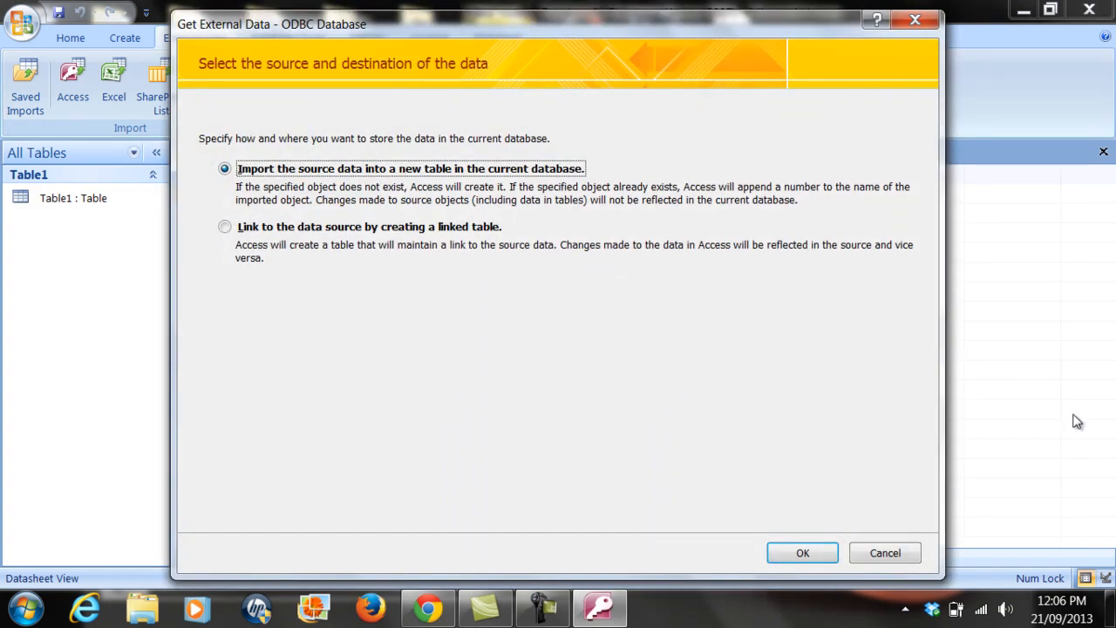
pyautogui.click(565, 607)
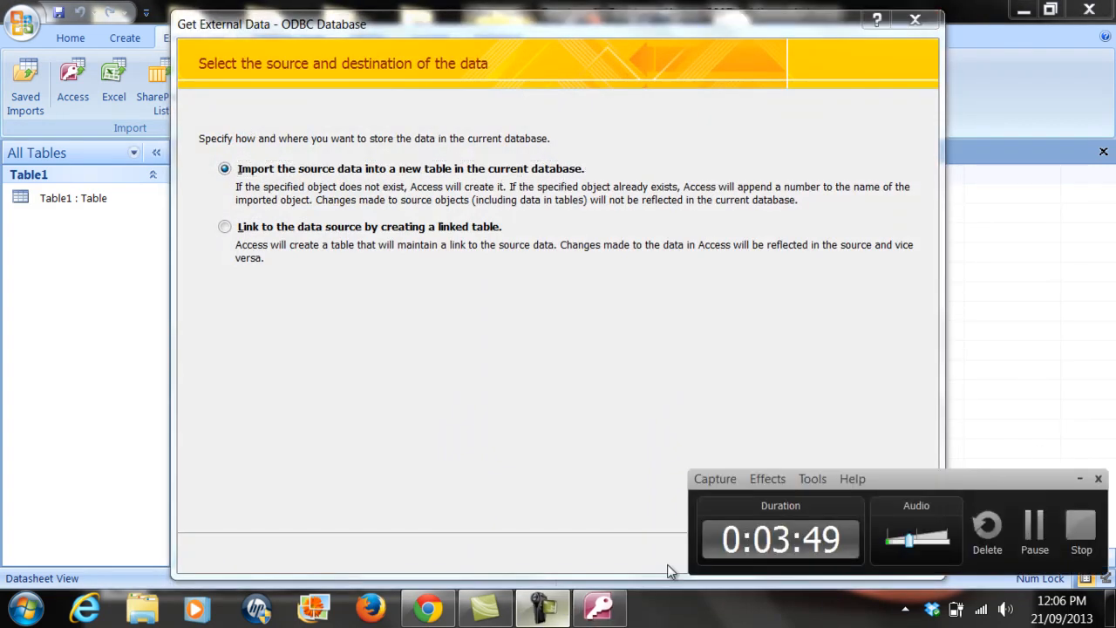
pyautogui.click(1035, 523)
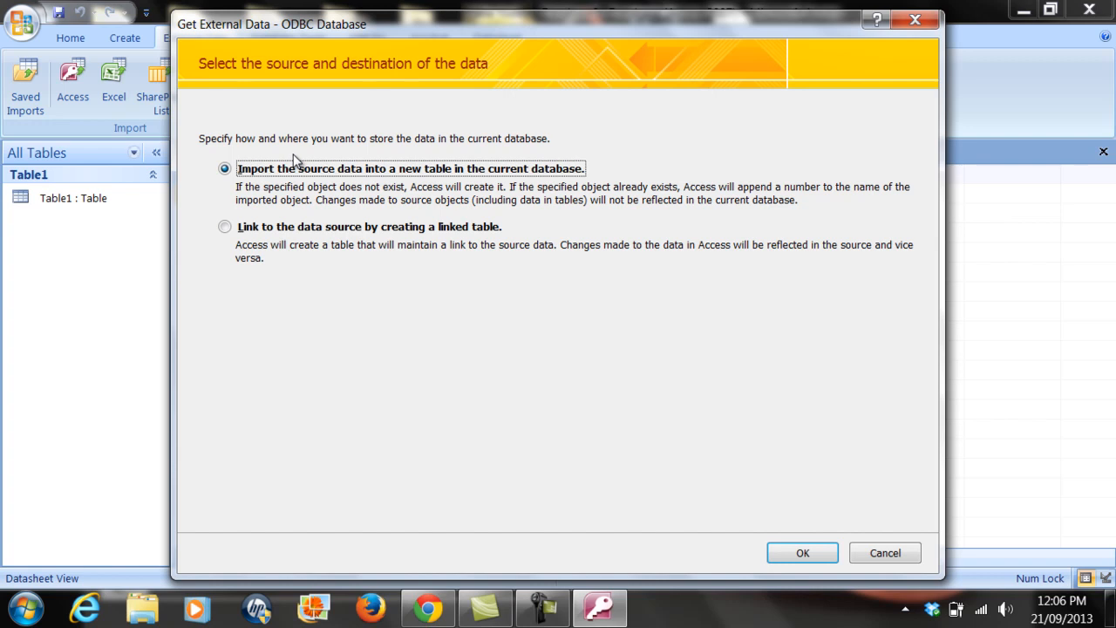
# Choose to link to the data source by creating a linked table, and show the machine data sources
pyautogui.click(224, 228)
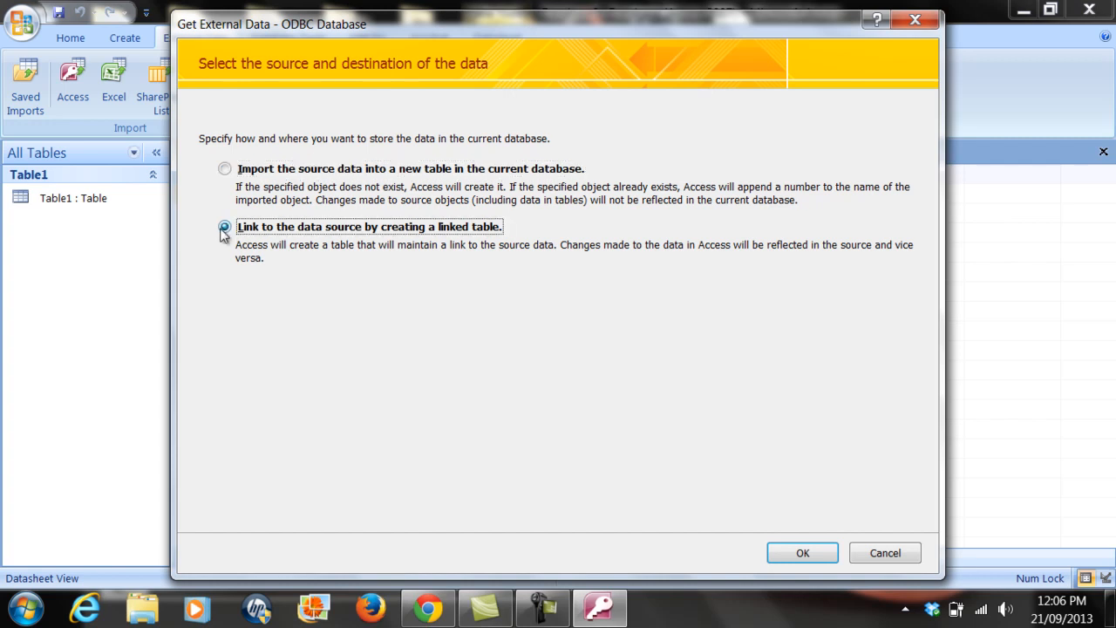
pyautogui.click(795, 551)
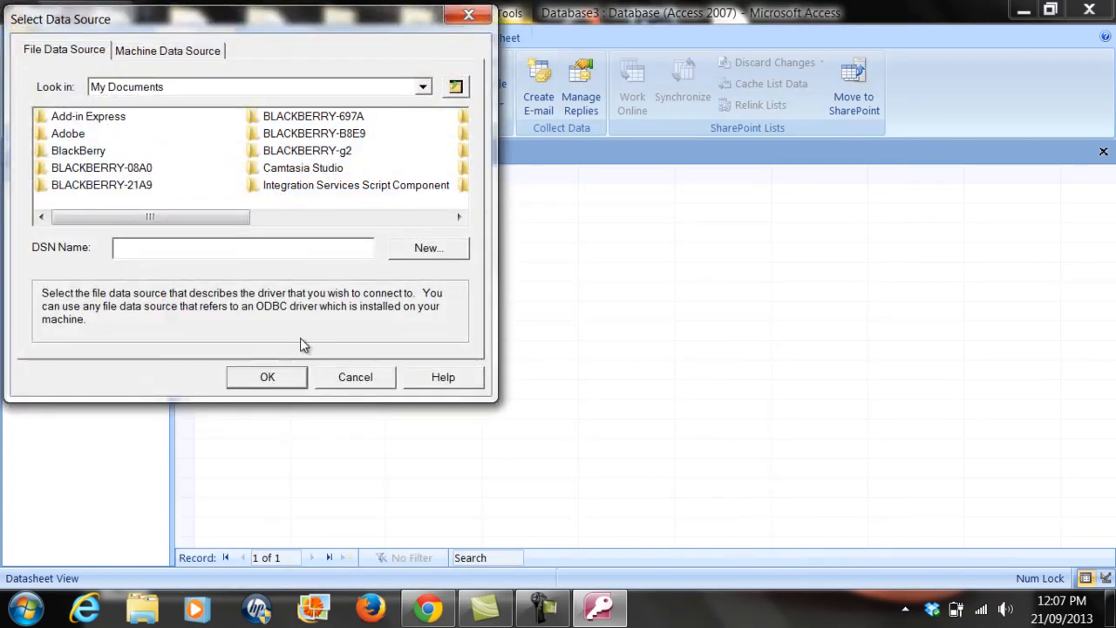
pyautogui.click(173, 52)
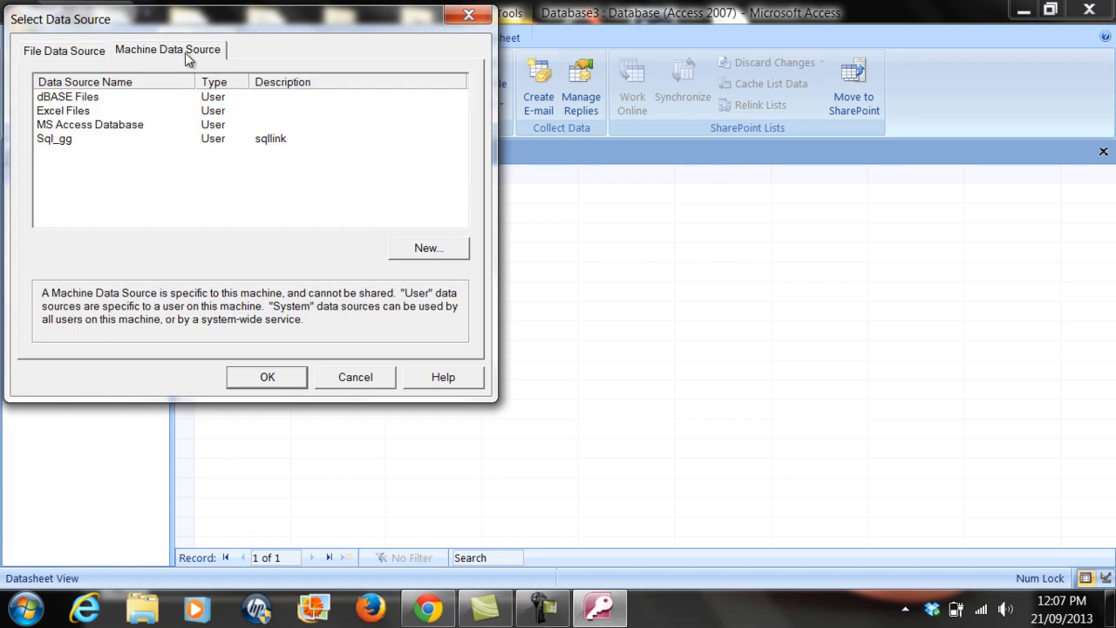
# Start a new user data source for this machine that uses the SQL Server driver
pyautogui.click(428, 253)
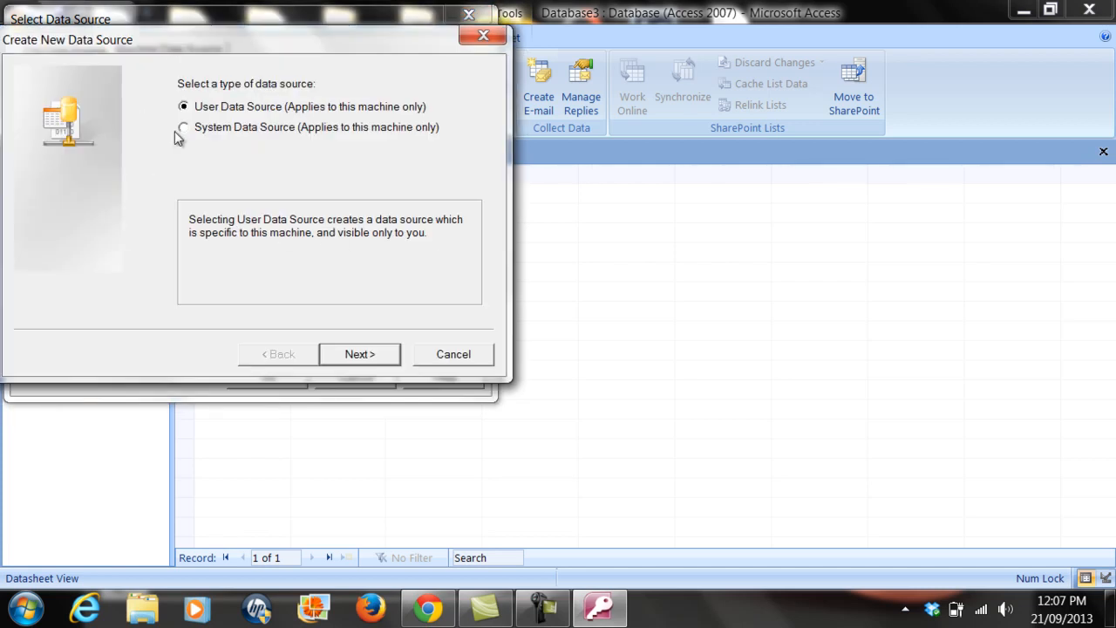
pyautogui.click(359, 354)
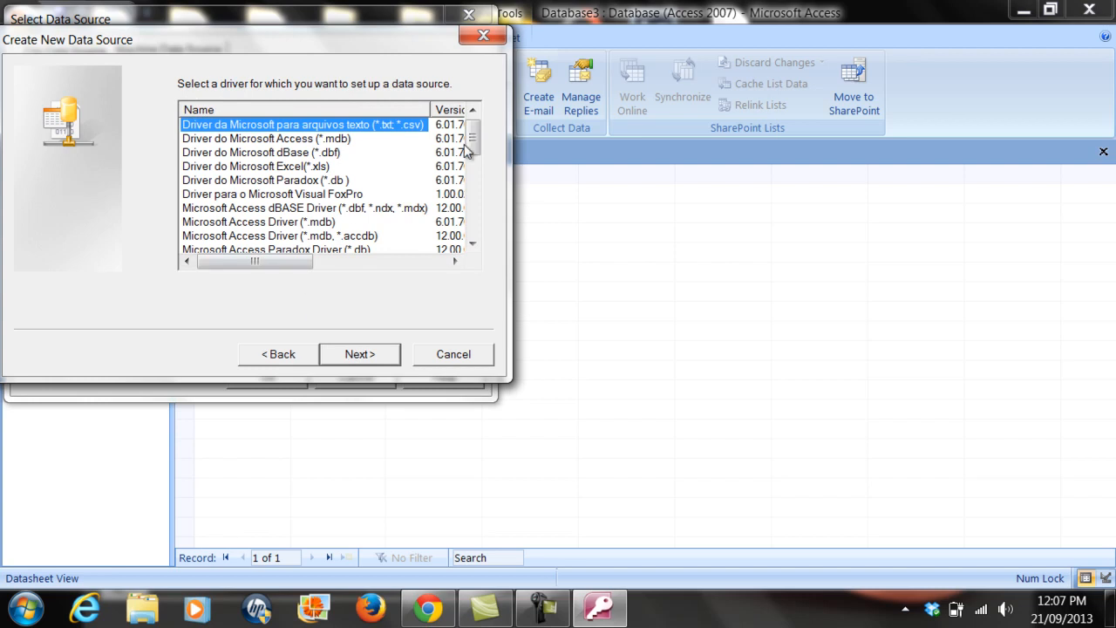
pyautogui.moveTo(468, 148); pyautogui.dragTo(471, 228)
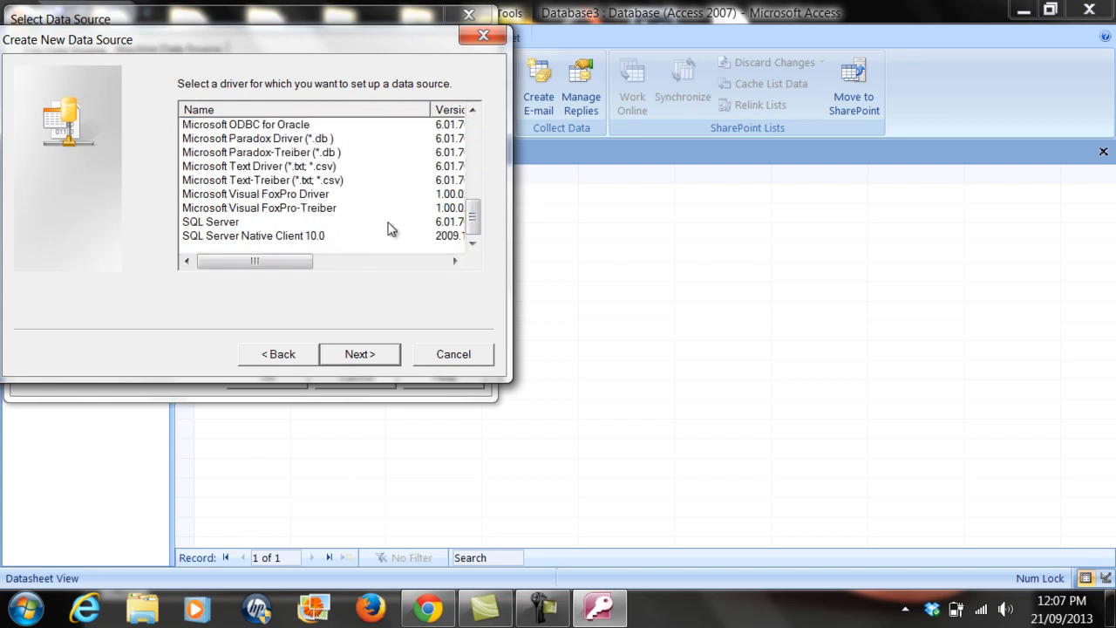
pyautogui.click(213, 223)
pyautogui.click(367, 359)
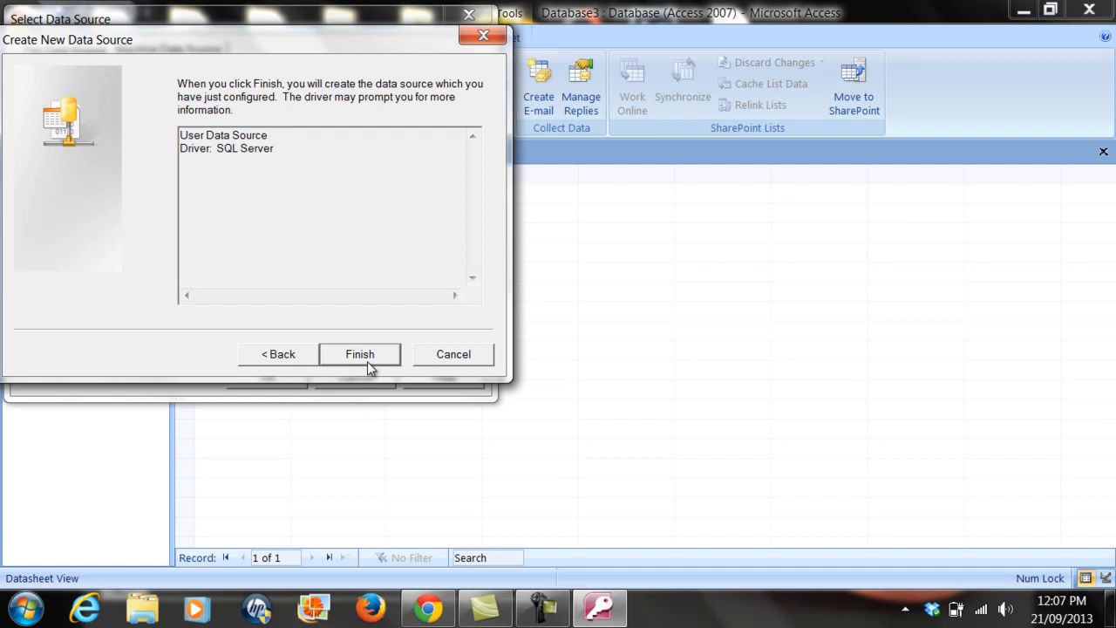
pyautogui.click(367, 361)
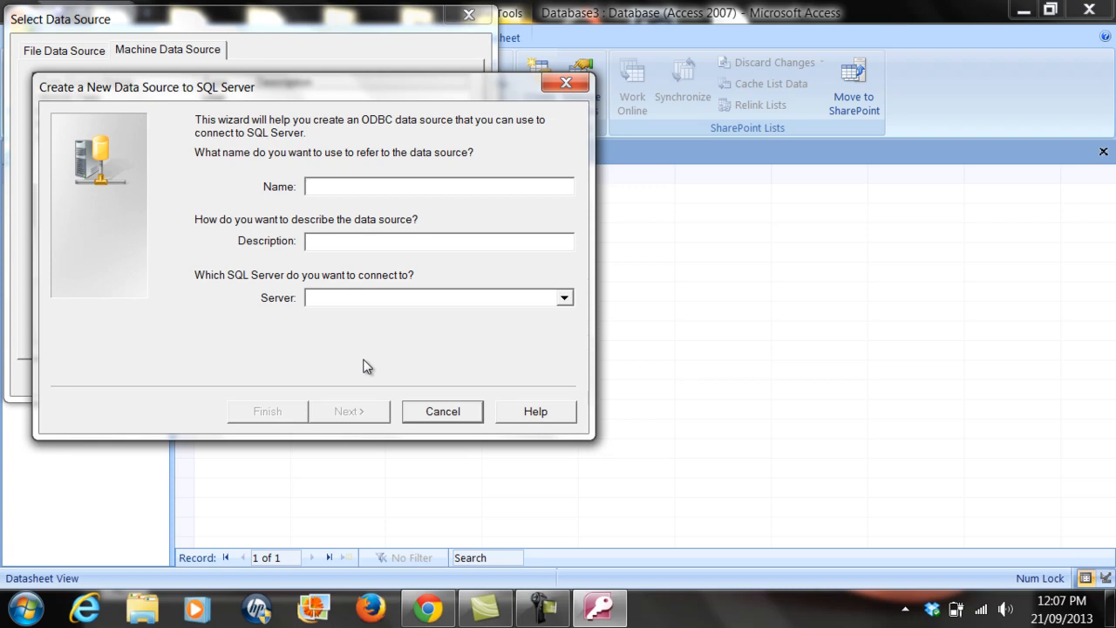
# Name the new data source SqlSErv and give it the description Sqlink
pyautogui.write('Sql')
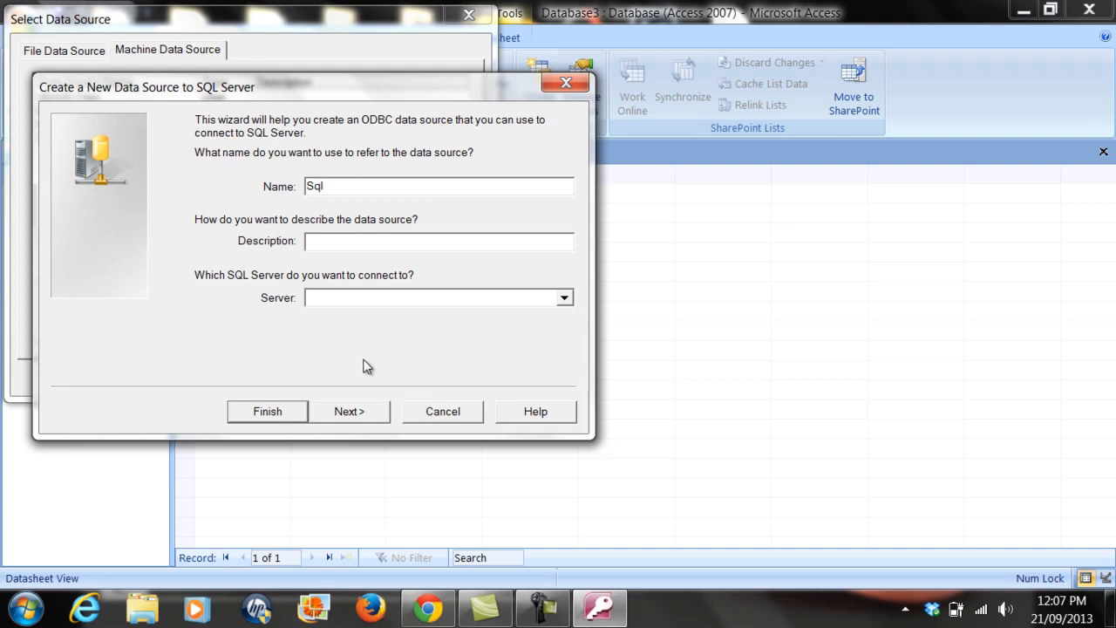
pyautogui.write('SErv')
pyautogui.click(357, 251)
pyautogui.write('Sqlink')
# Set the server to connect to as GREGORY-HP\SQLEXPRESS and continue to the authentication options
pyautogui.rightClick(423, 296)
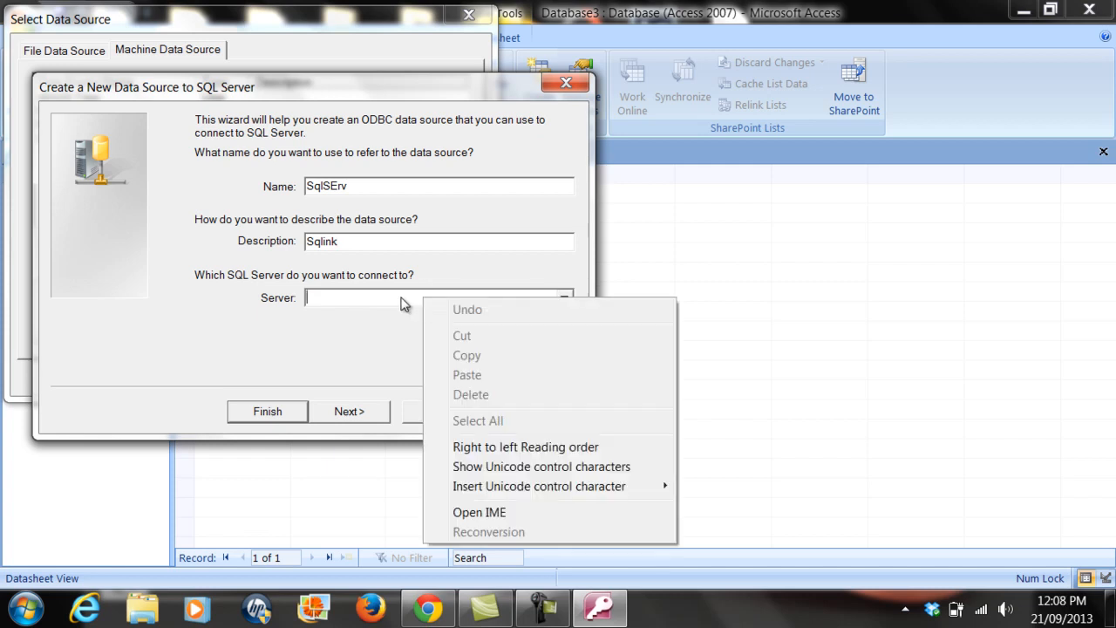
pyautogui.click(405, 299)
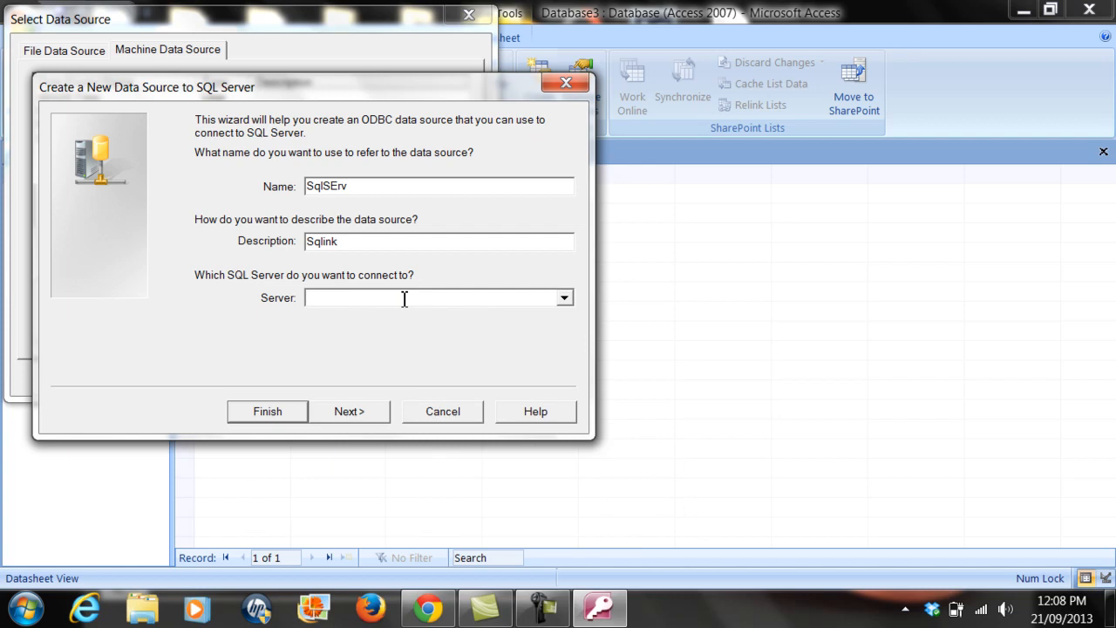
pyautogui.press('capslock')
pyautogui.write('GREGORY')
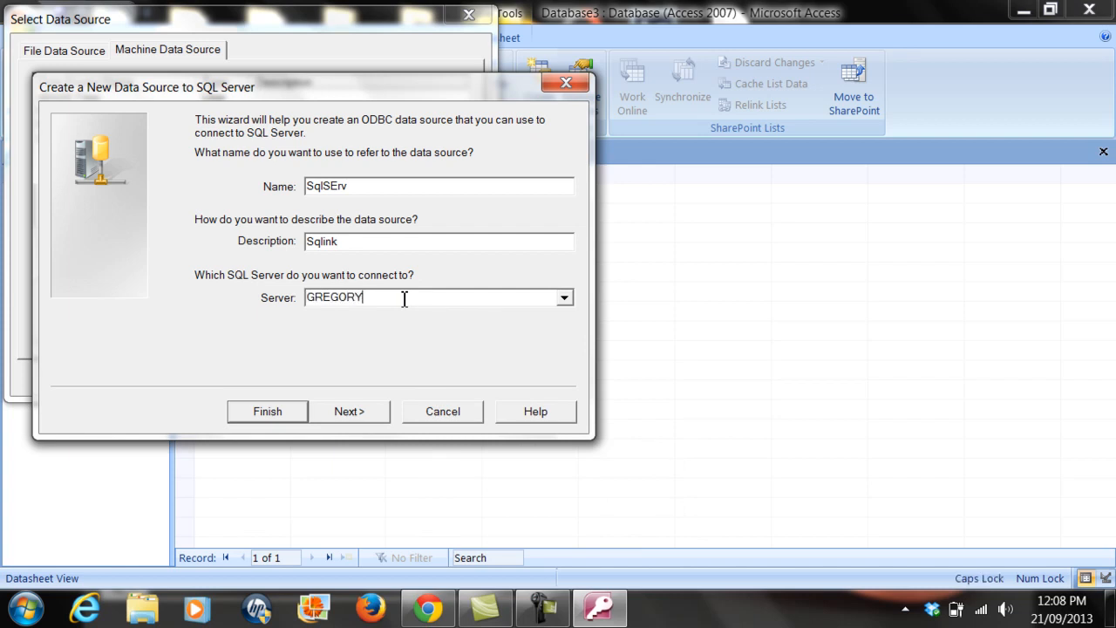
pyautogui.write('-HP\\SQLEXPRESS')
pyautogui.click(349, 415)
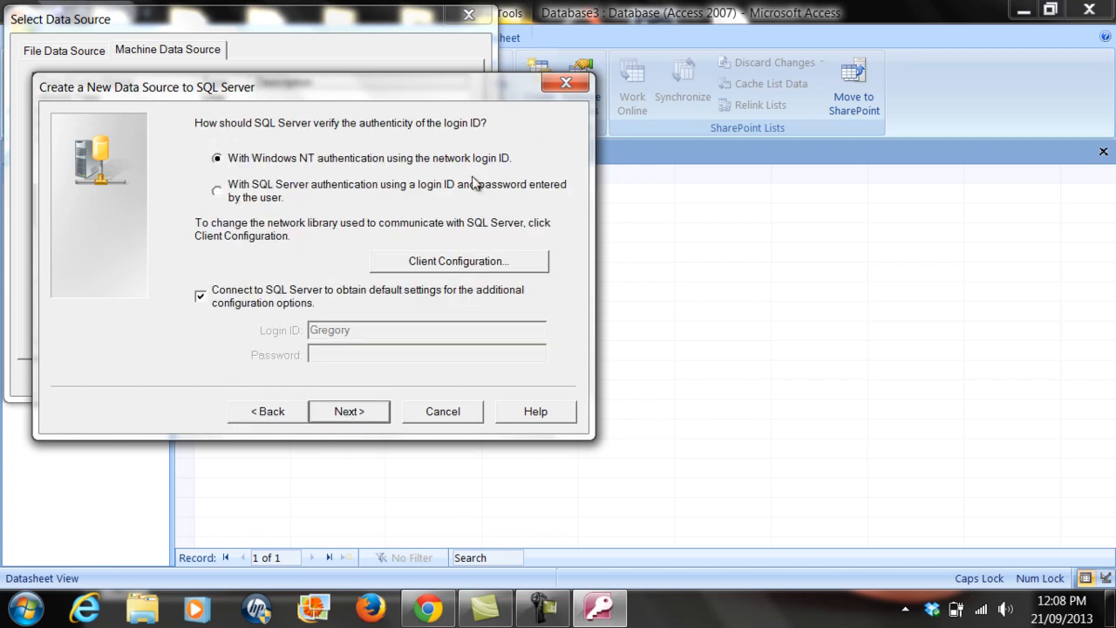
# Keep Windows NT authentication and change the data source's default database to Greg_db
pyautogui.click(339, 415)
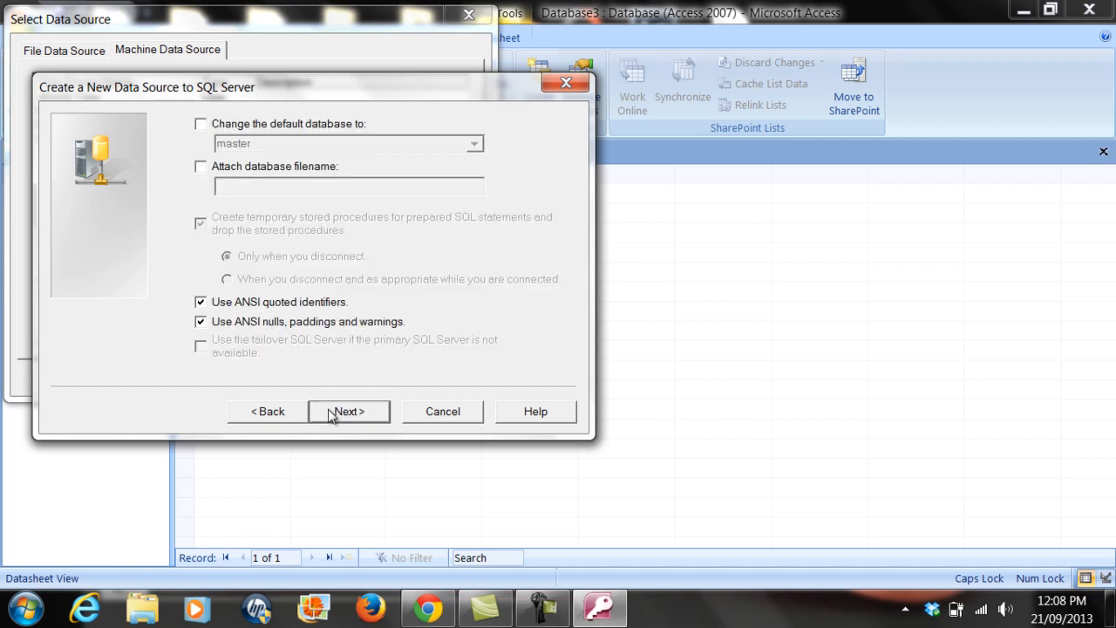
pyautogui.click(203, 127)
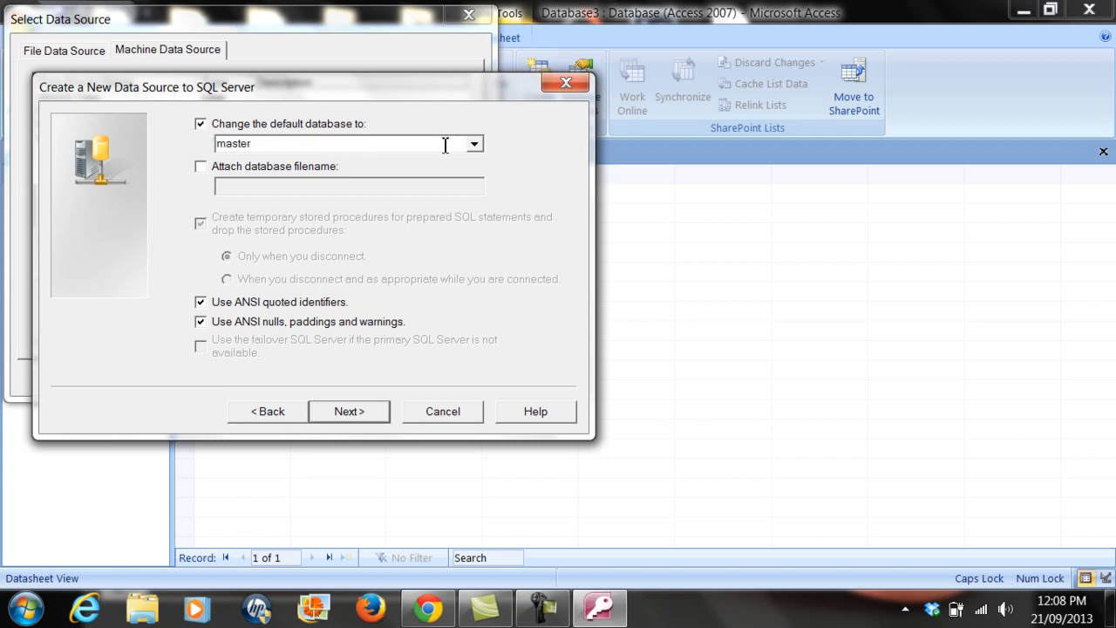
pyautogui.click(475, 148)
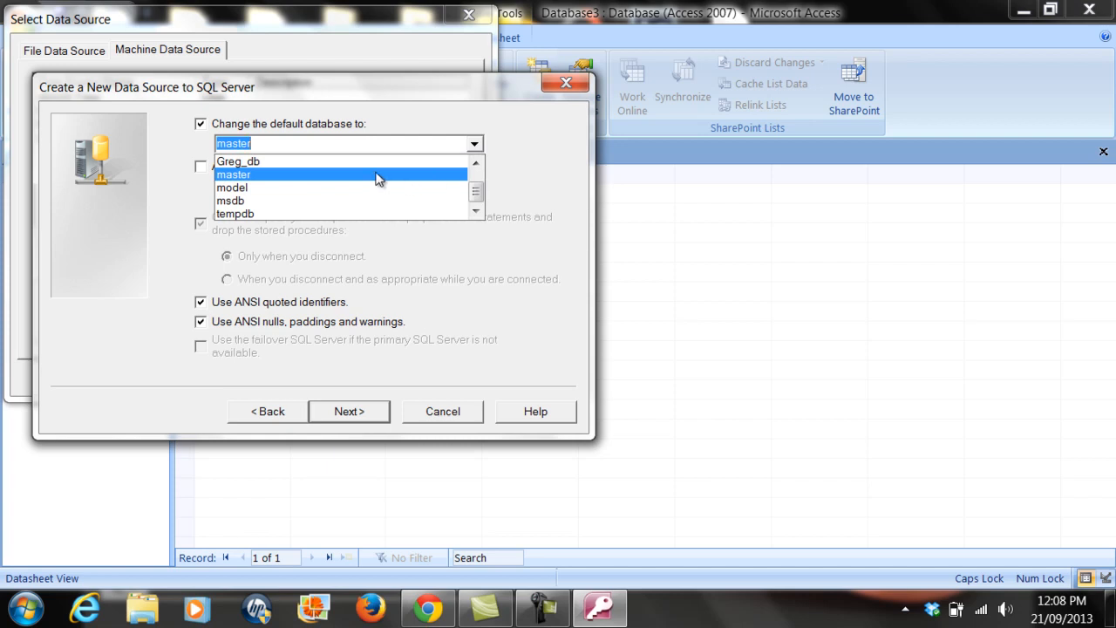
pyautogui.click(288, 164)
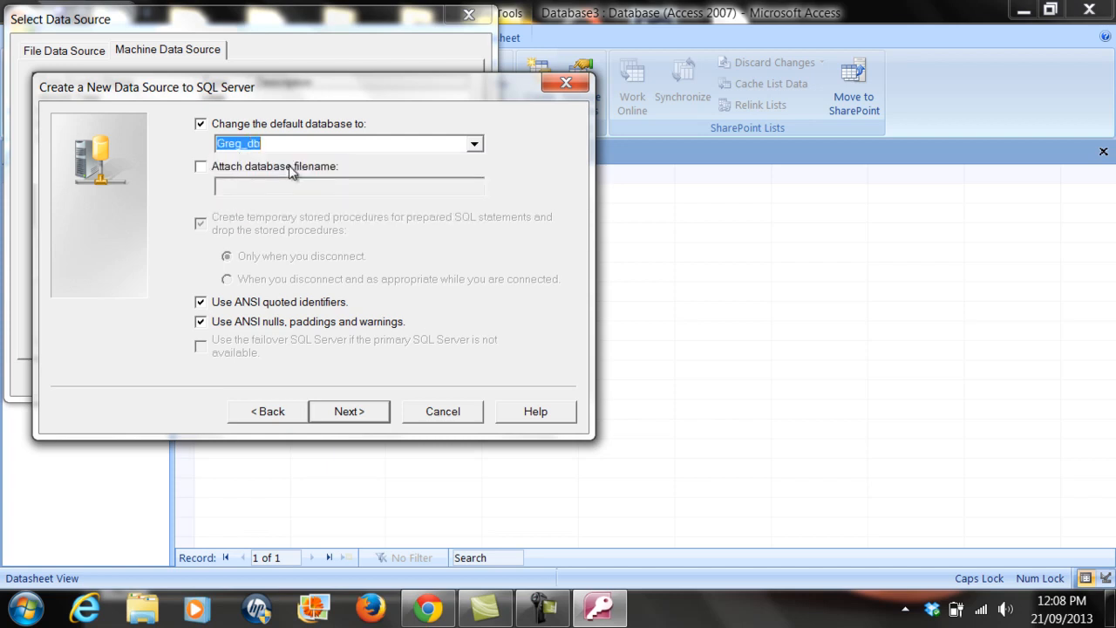
pyautogui.click(346, 410)
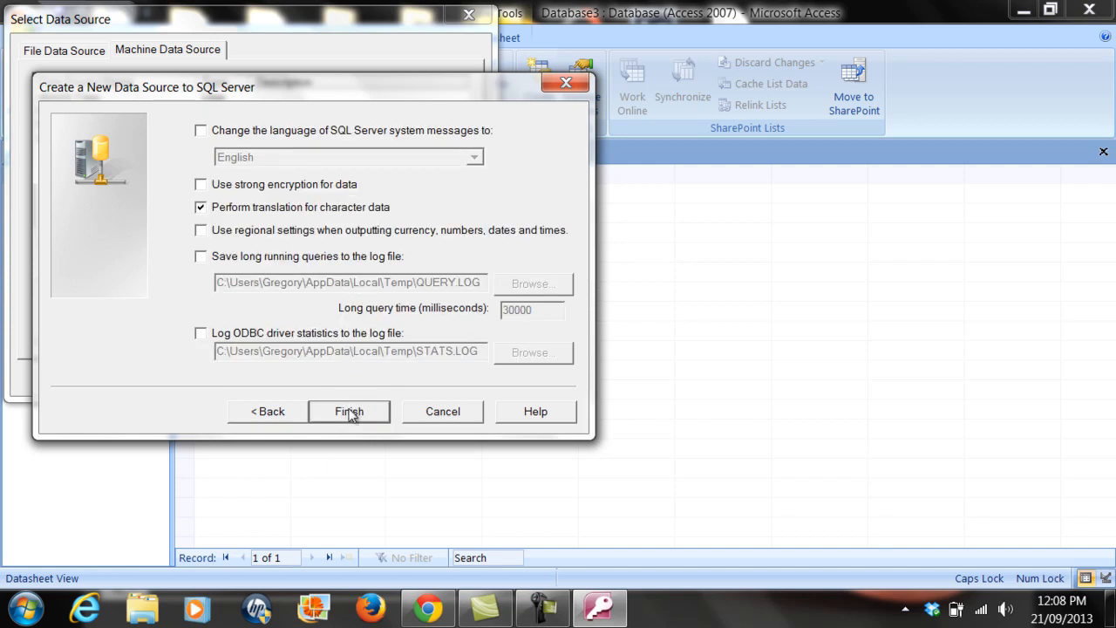
# Finish the data source configuration with the remaining options at their defaults, and test its connection
pyautogui.click(349, 413)
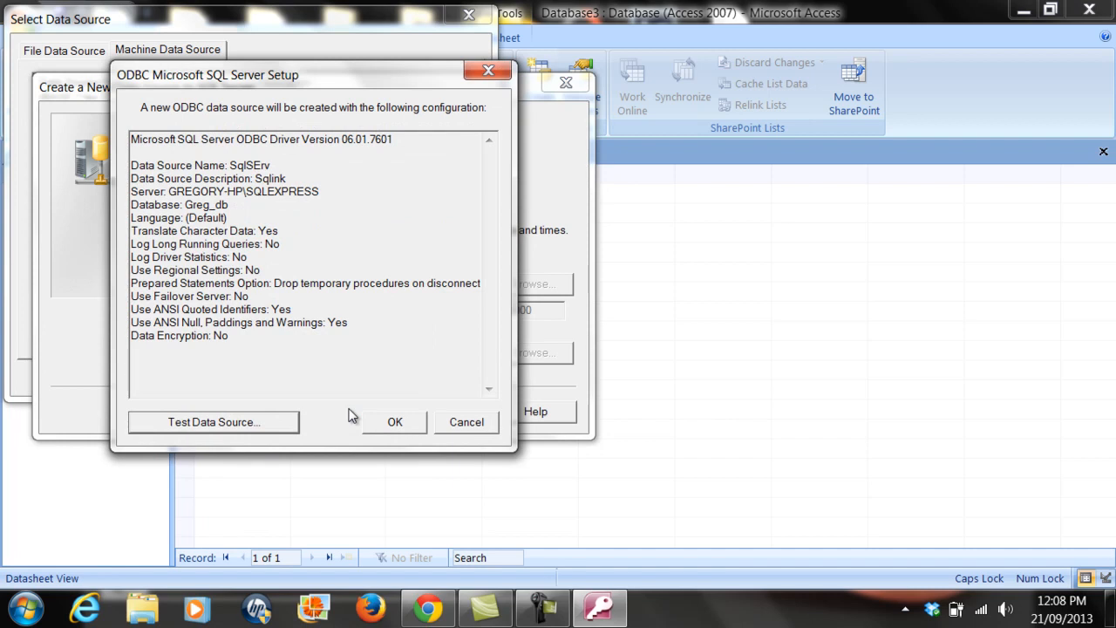
pyautogui.click(262, 424)
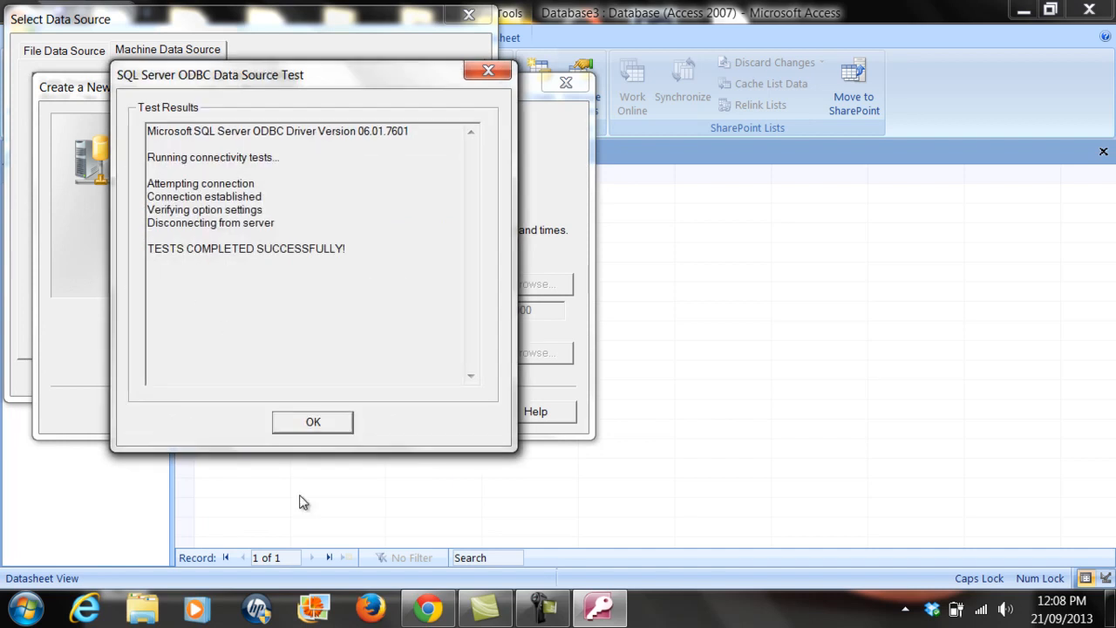
# Accept the test result, create the ODBC data source, and choose SqlSErv as the source for linking tables
pyautogui.click(315, 422)
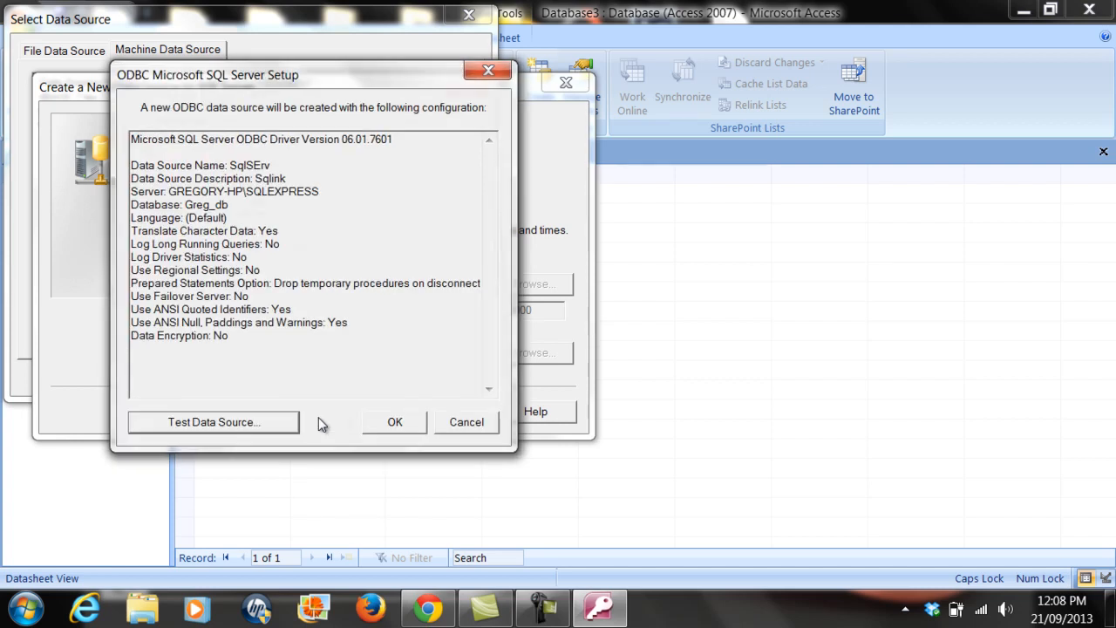
pyautogui.click(393, 427)
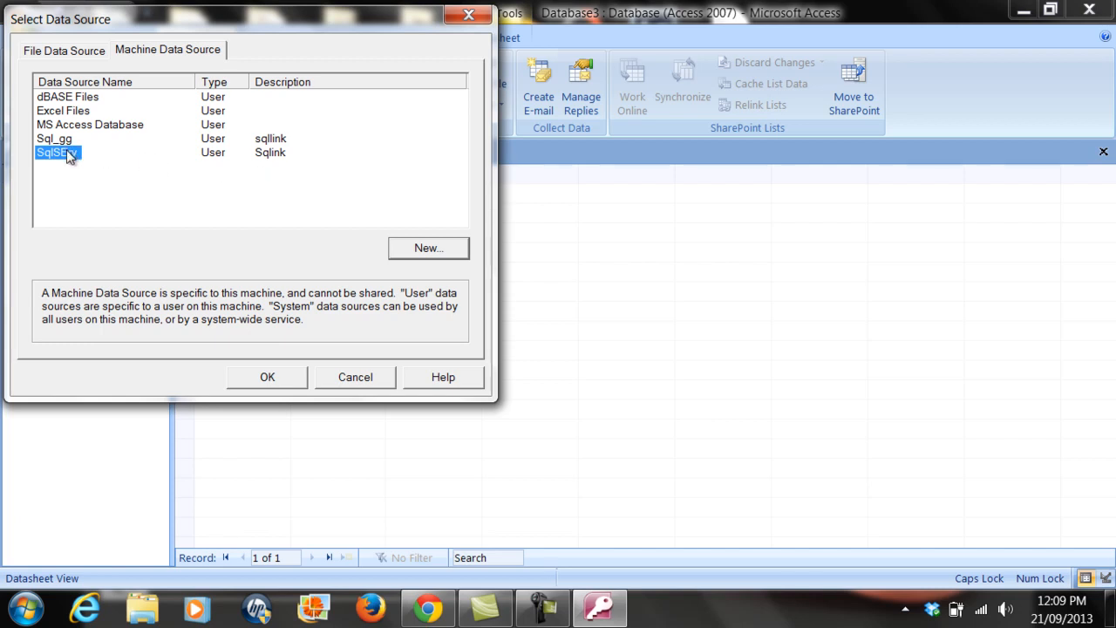
pyautogui.click(269, 382)
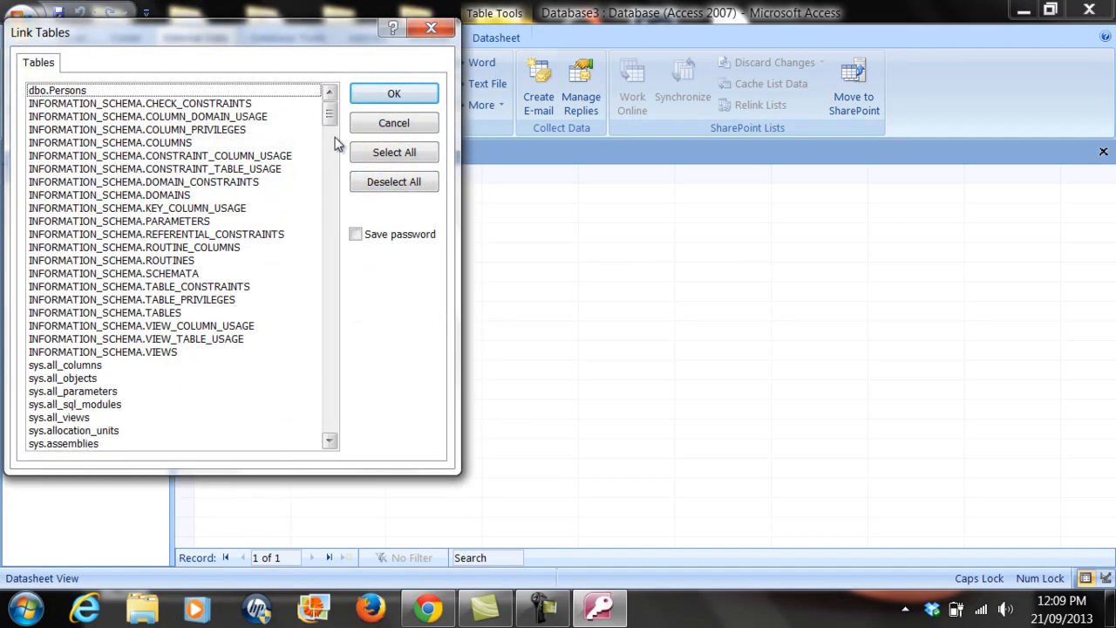
# Link the dbo.Persons table, using Fname, Lname and Sex together as its unique record identifier
pyautogui.click(77, 93)
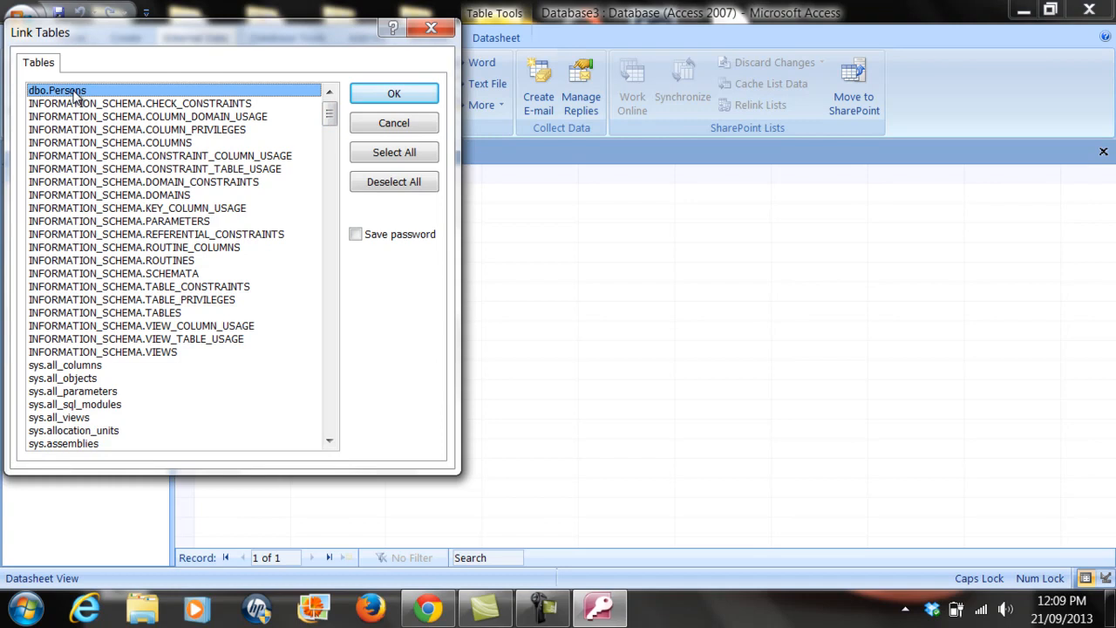
pyautogui.click(392, 98)
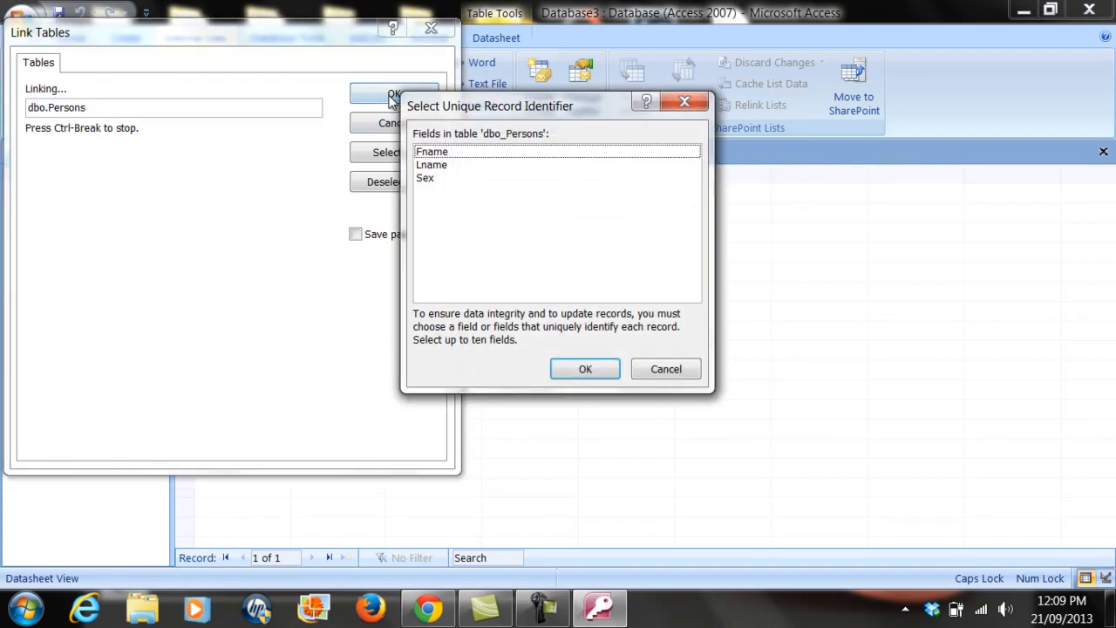
pyautogui.click(443, 165)
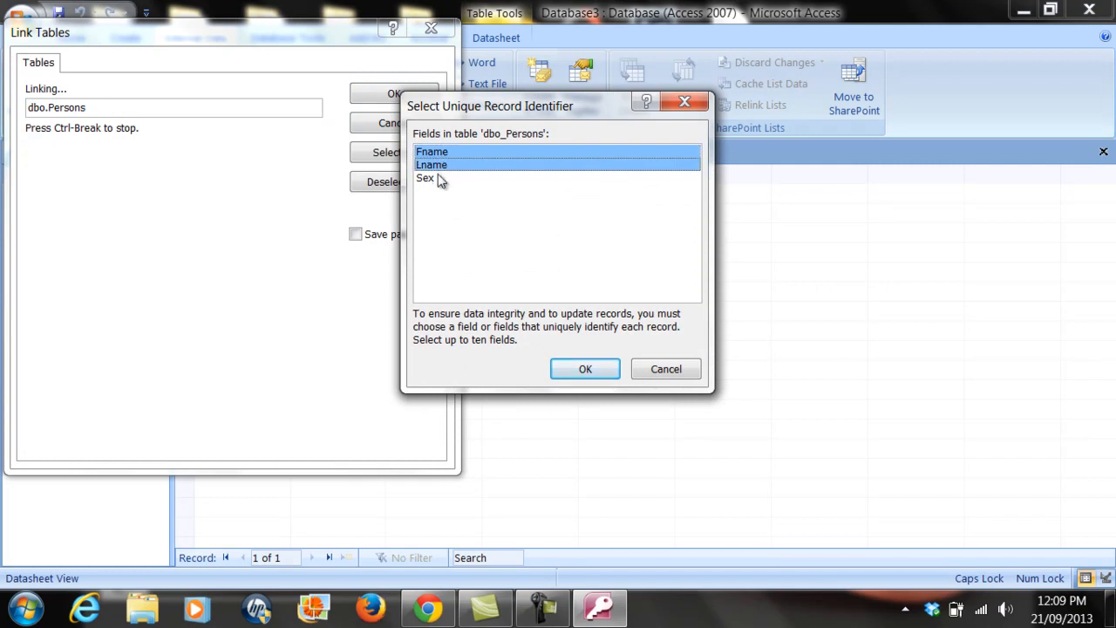
pyautogui.click(441, 180)
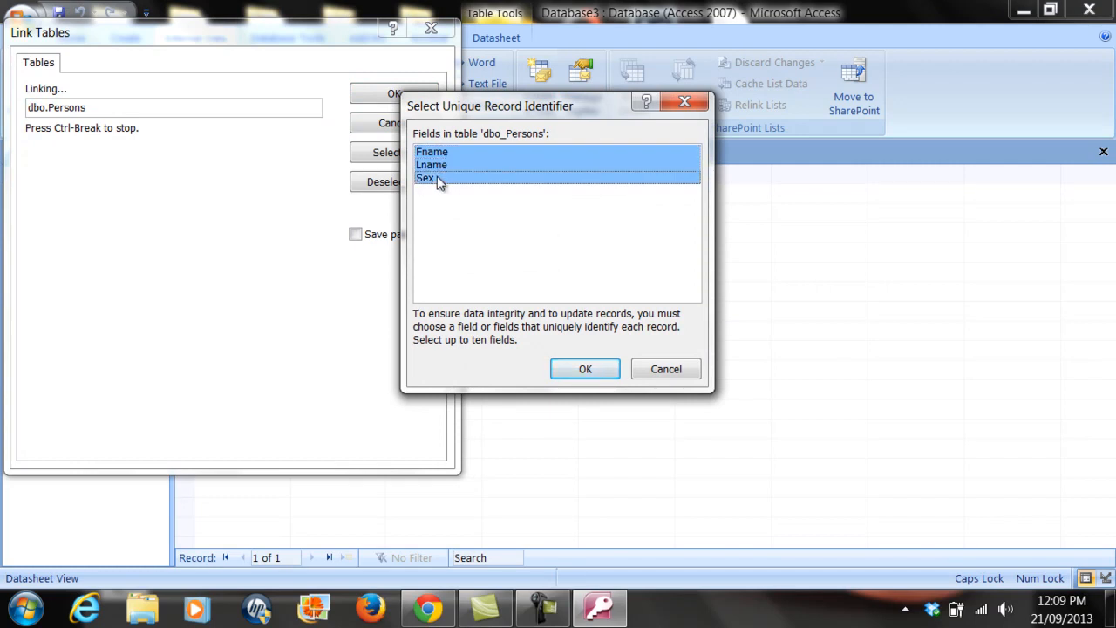
pyautogui.click(585, 369)
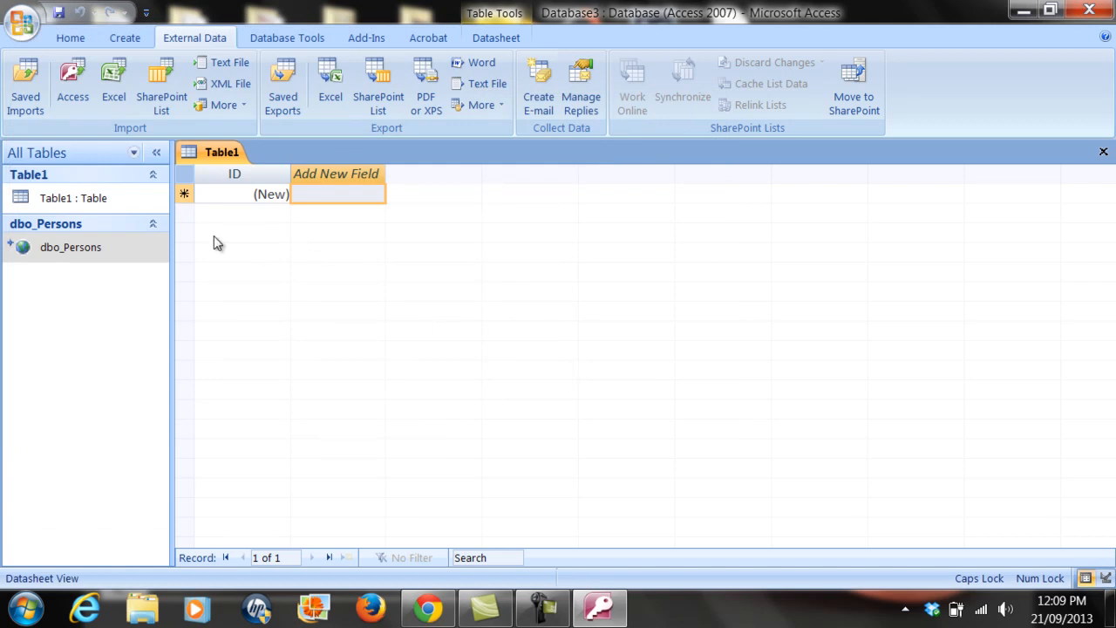
# Open the linked dbo_Persons table and add a first record with the person's first name, last name and the sex female
pyautogui.moveTo(117, 248)
pyautogui.doubleClick(75, 248)
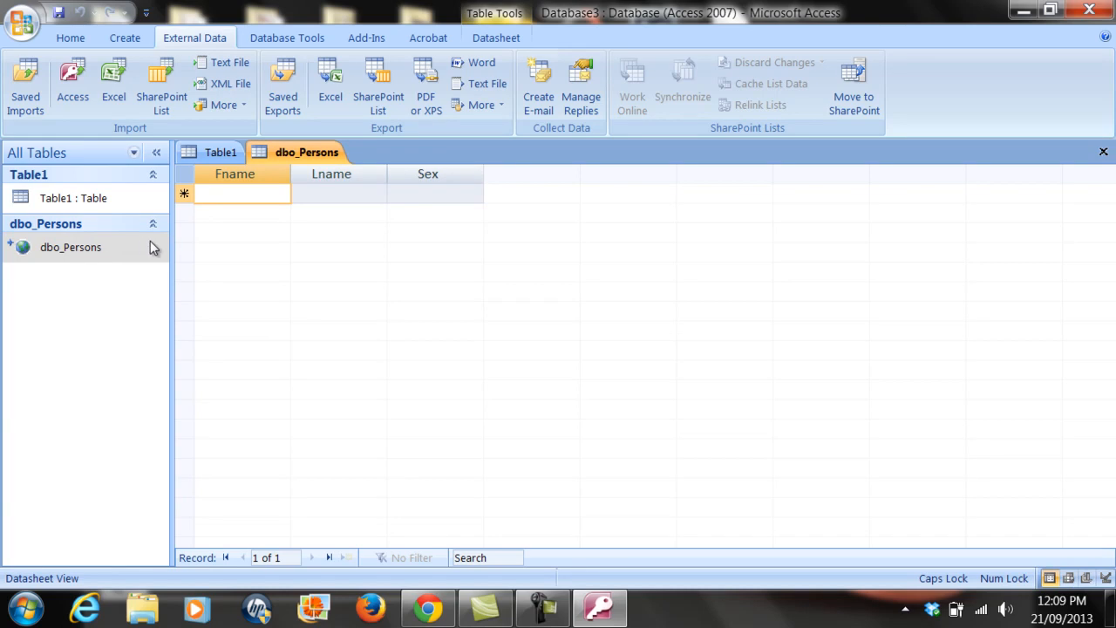
pyautogui.press('capslock')
pyautogui.write('G')
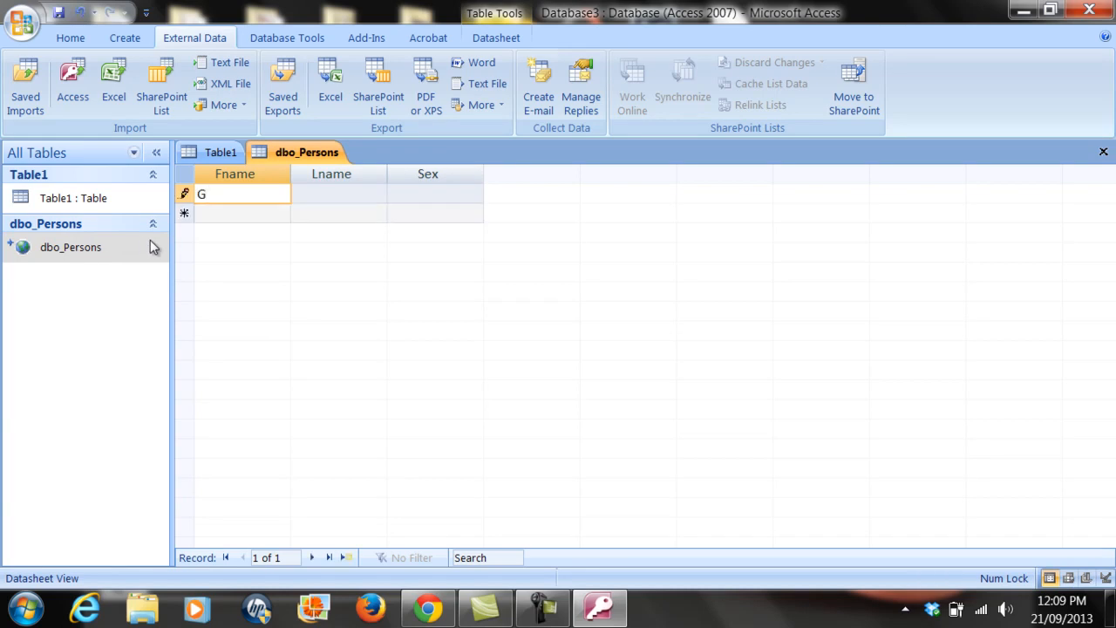
pyautogui.write('abby')
pyautogui.press('Tab')
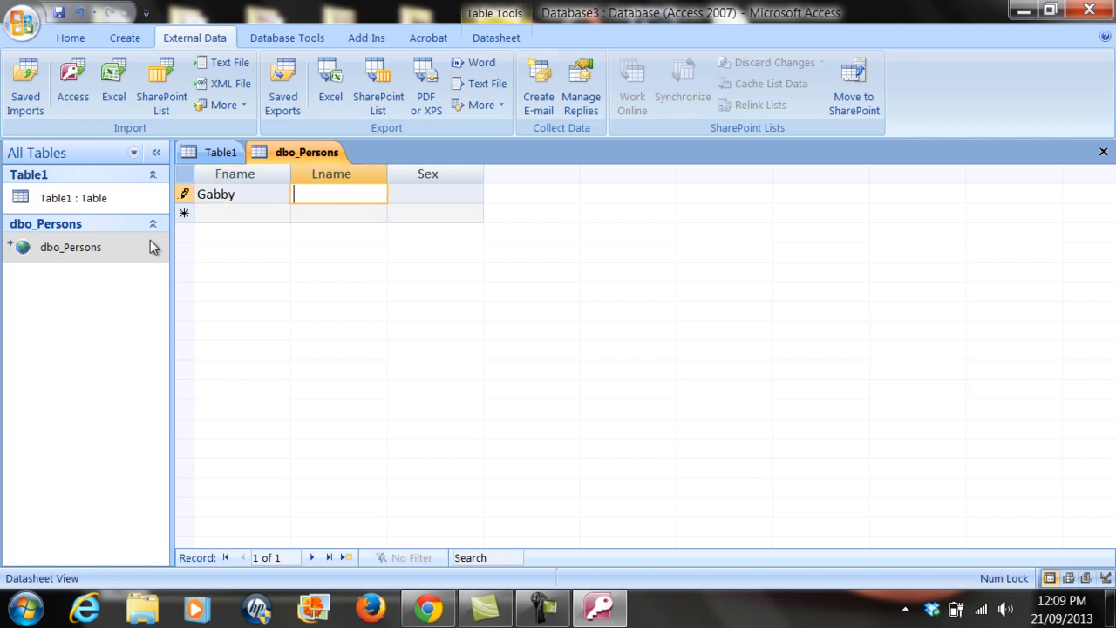
pyautogui.write('Faust')
pyautogui.press('Tab')
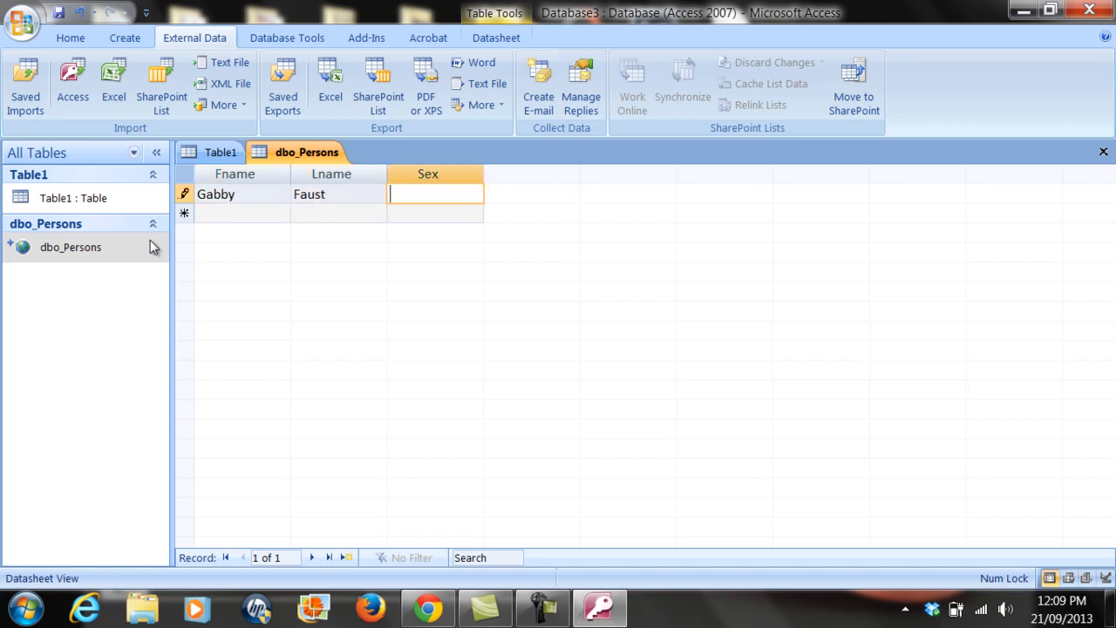
pyautogui.write('female')
pyautogui.press('Tab')
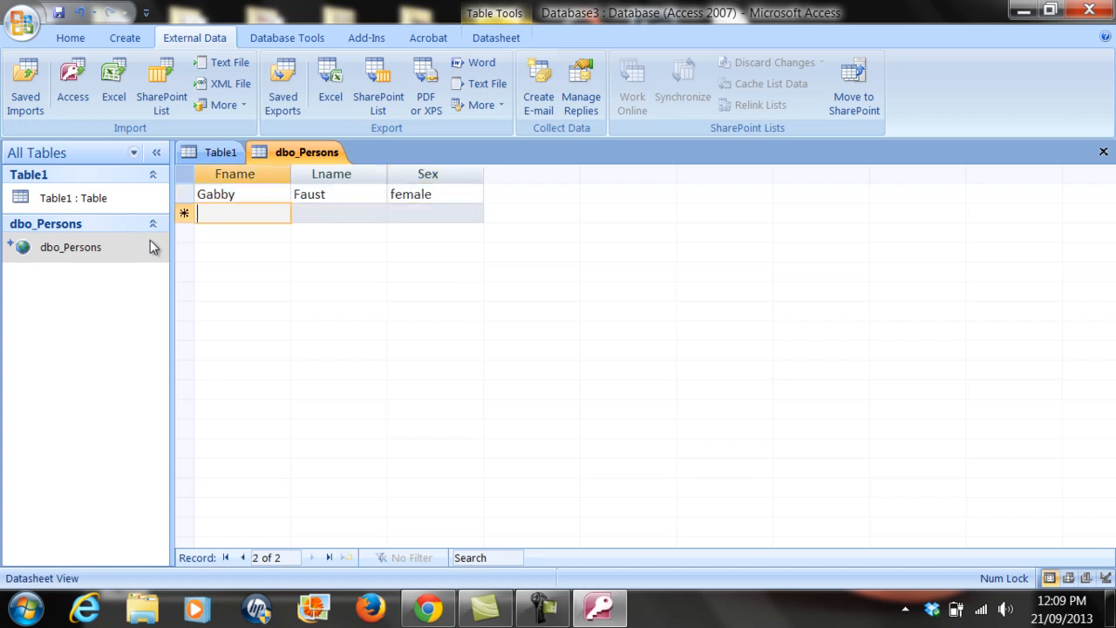
# Add a second record with another person's first name, last name and the sex male, and save it
pyautogui.write('b')
pyautogui.press('BackSpace')
pyautogui.write('Brad')
pyautogui.press('Tab')
pyautogui.write('John')
pyautogui.press('Tab')
pyautogui.write('male')
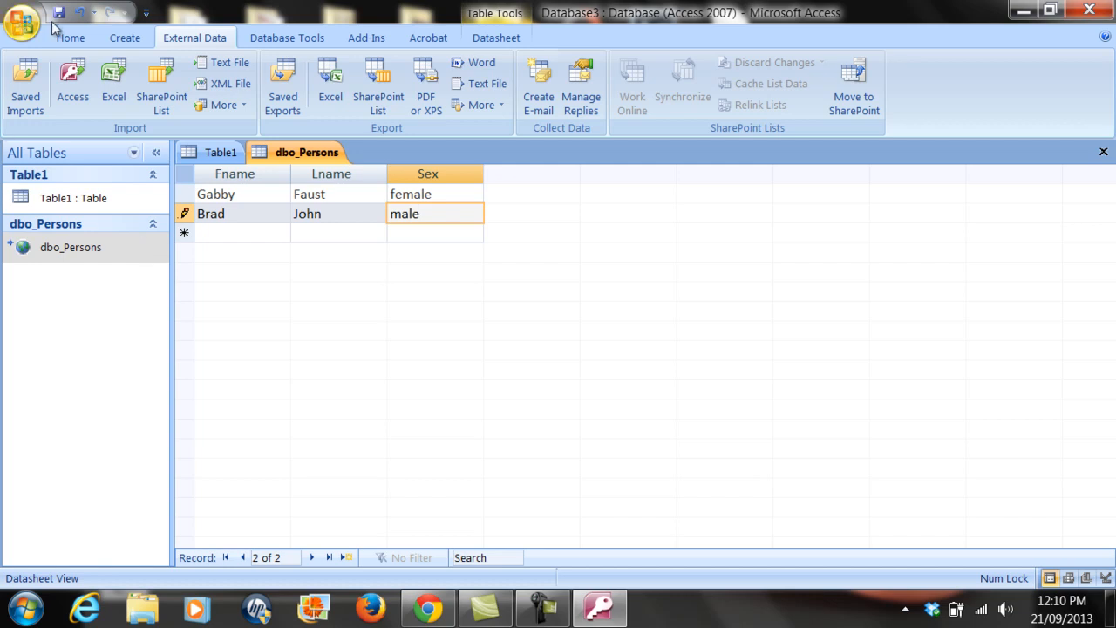
pyautogui.click(61, 12)
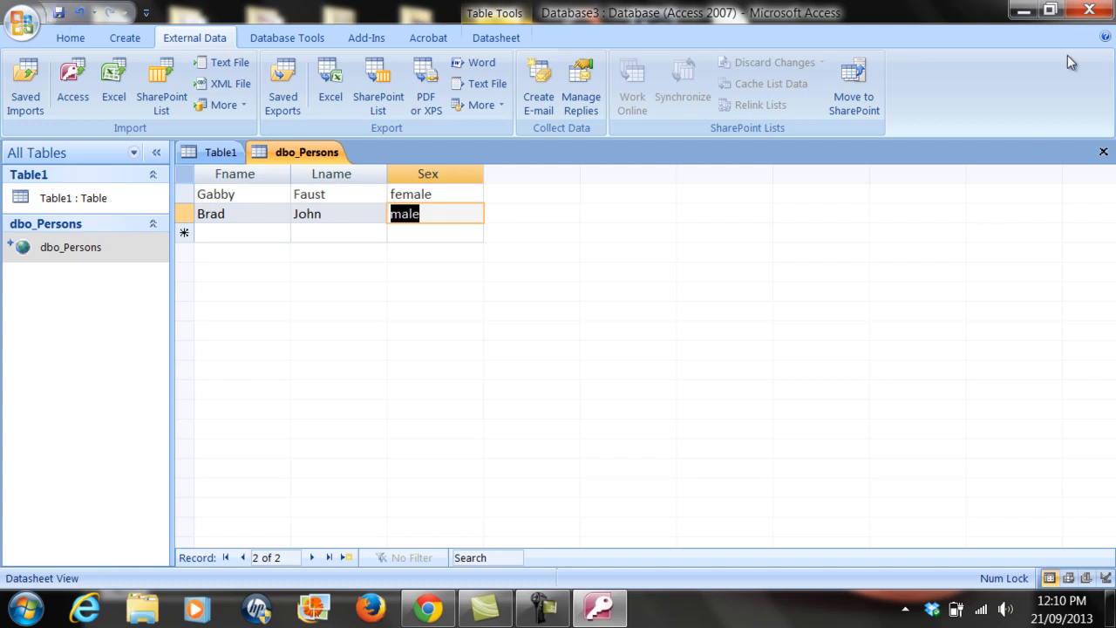
# Close Access and connect to the SQLEXPRESS server in SQL Server Management Studio with Windows Authentication
pyautogui.click(1089, 10)
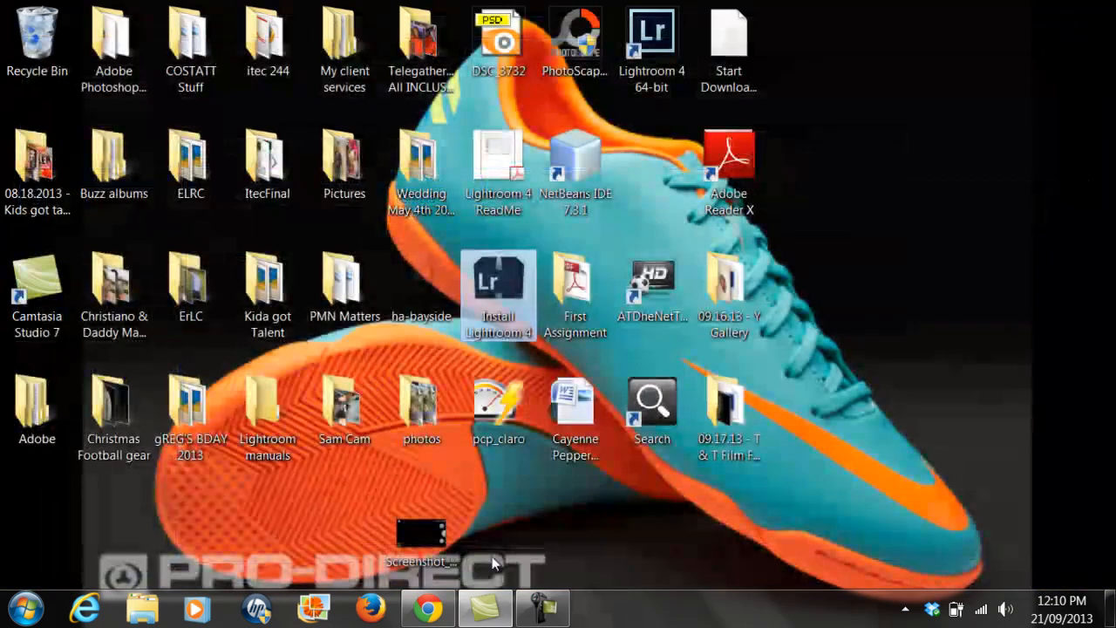
pyautogui.click(27, 621)
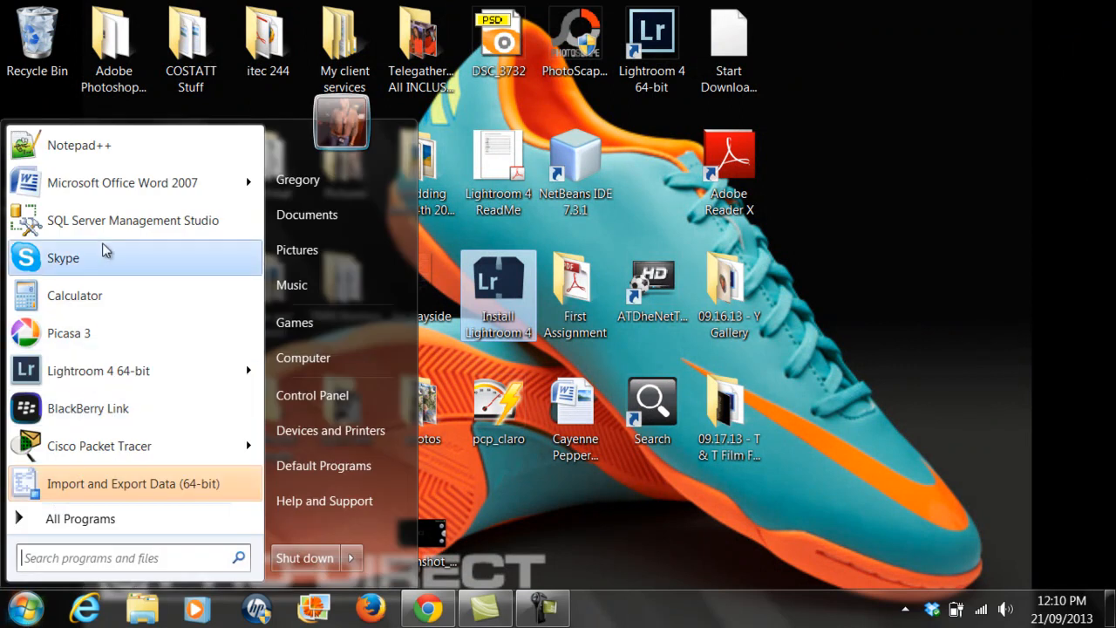
pyautogui.click(127, 225)
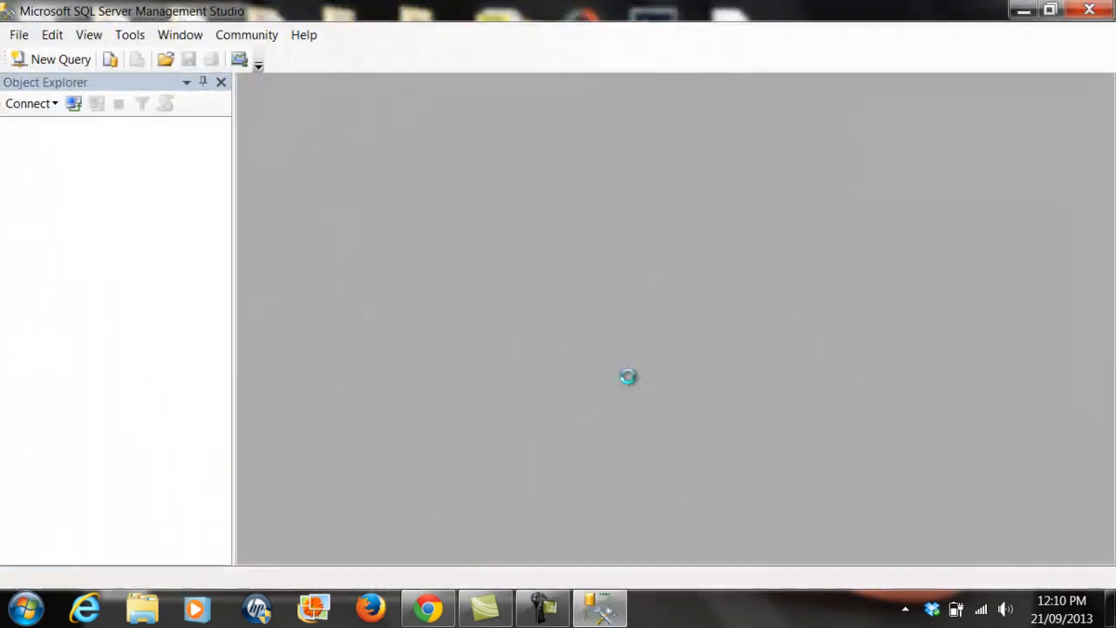
pyautogui.click(447, 334)
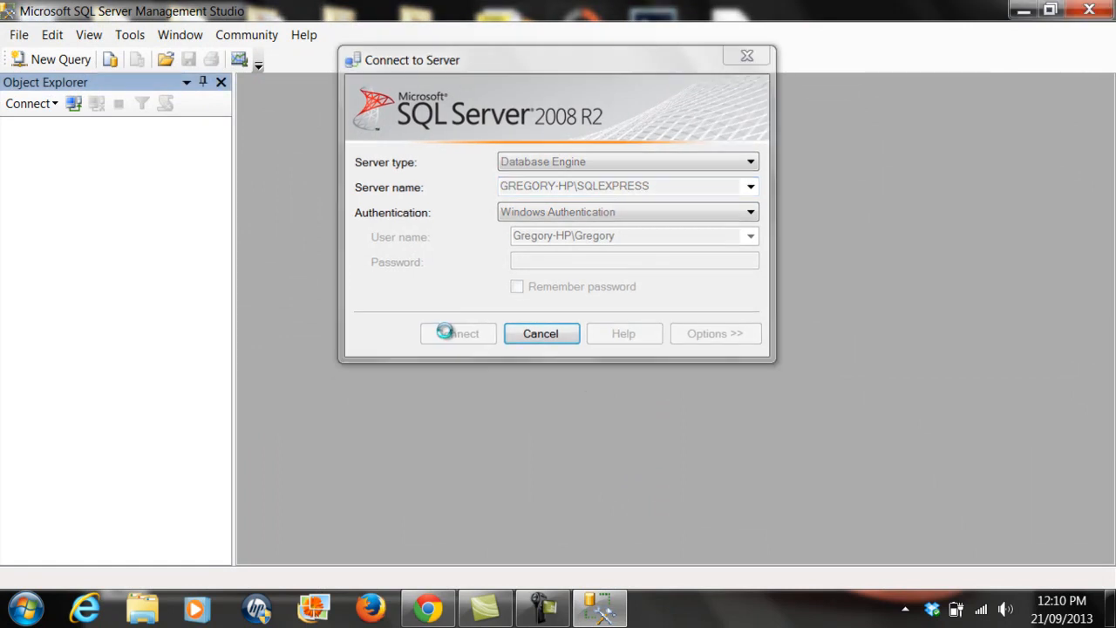
# Display the top 200 rows of Greg_db's dbo.Persons table in editable form to check the records entered through Access
pyautogui.click(27, 145)
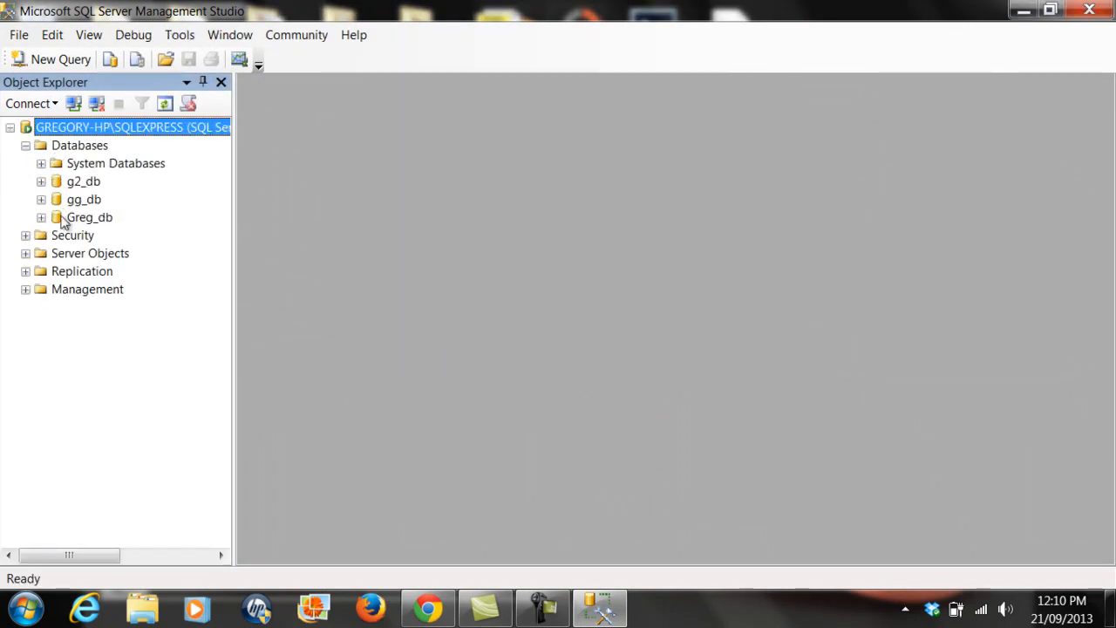
pyautogui.click(41, 218)
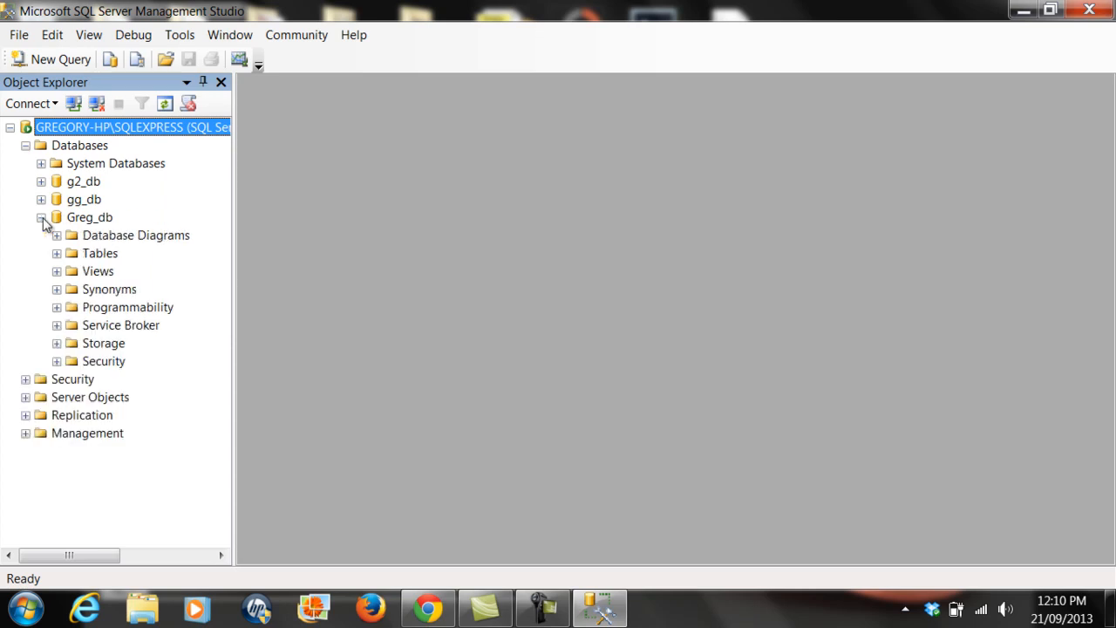
pyautogui.click(57, 254)
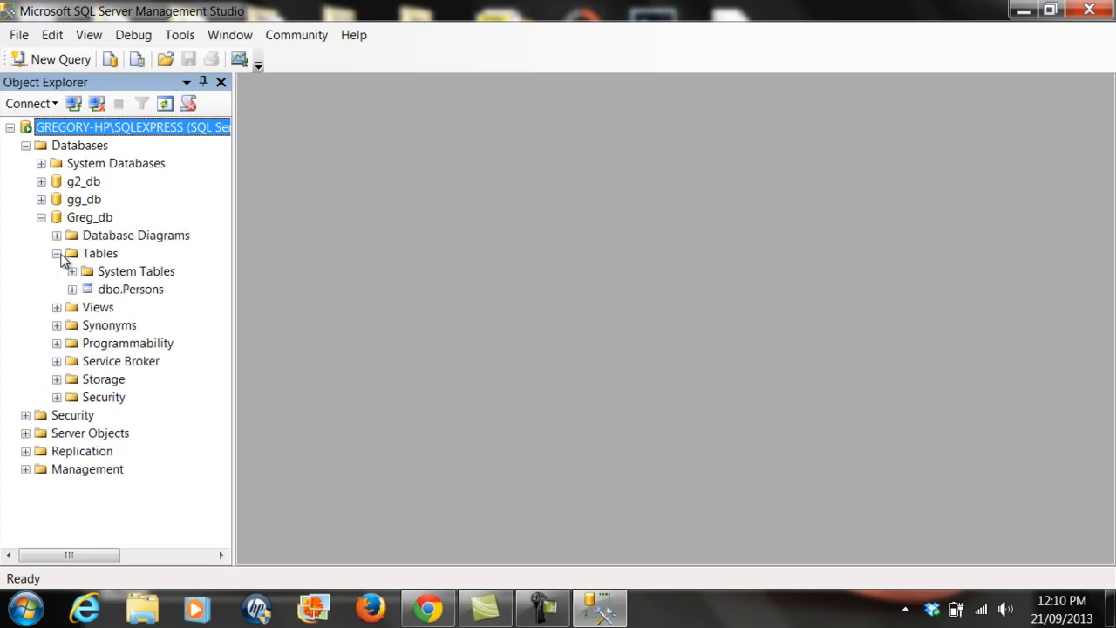
pyautogui.click(92, 291)
pyautogui.rightClick(92, 291)
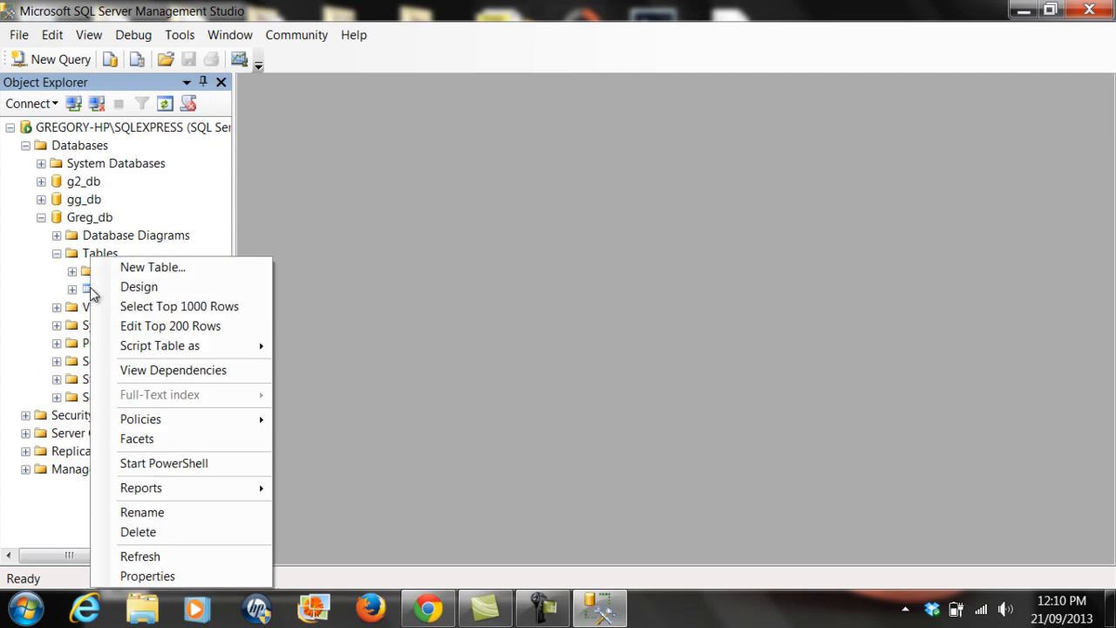
pyautogui.click(154, 325)
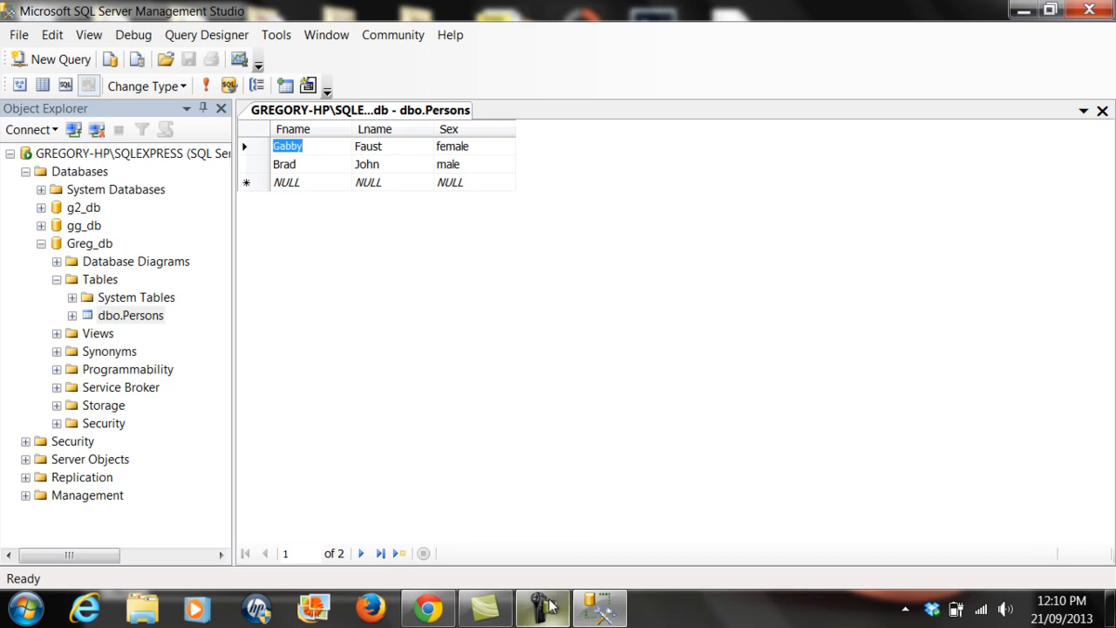
pyautogui.moveTo(549, 605)
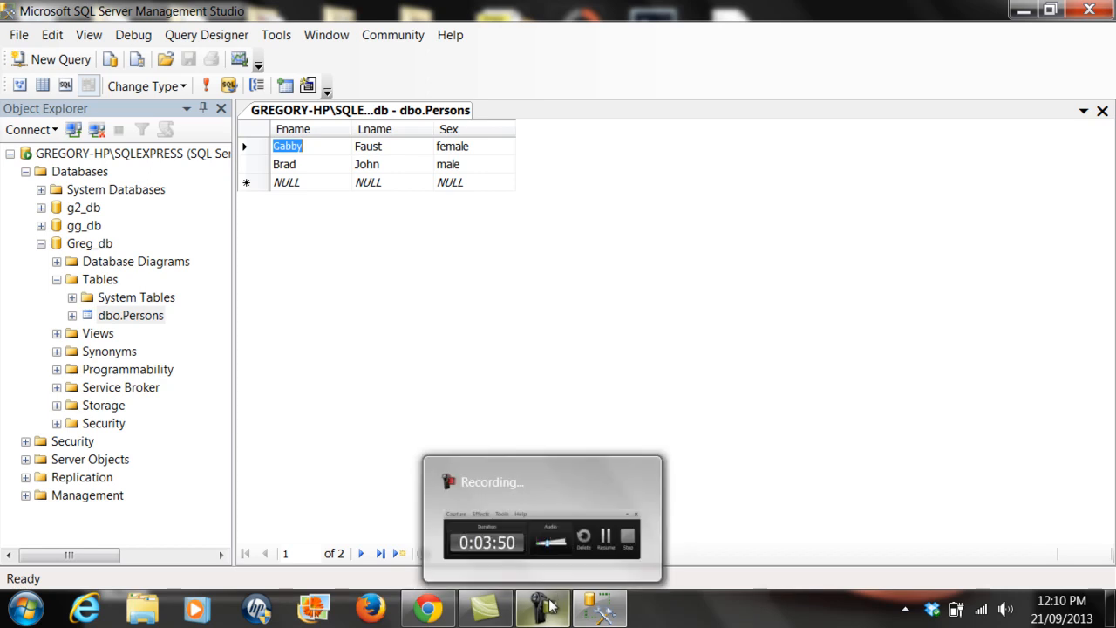
pyautogui.click(549, 605)
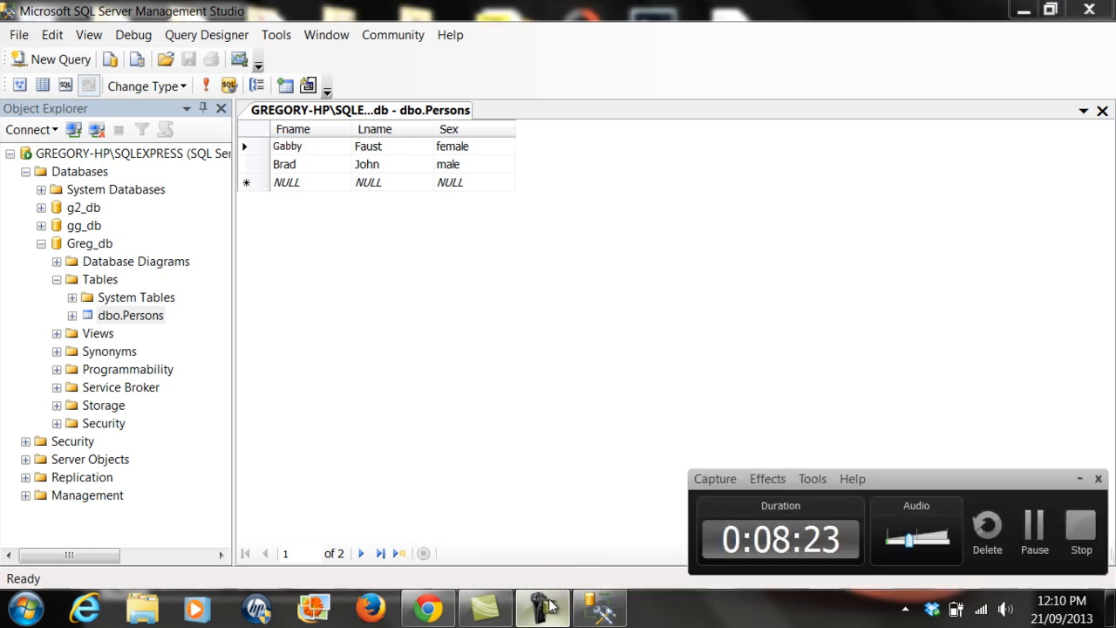